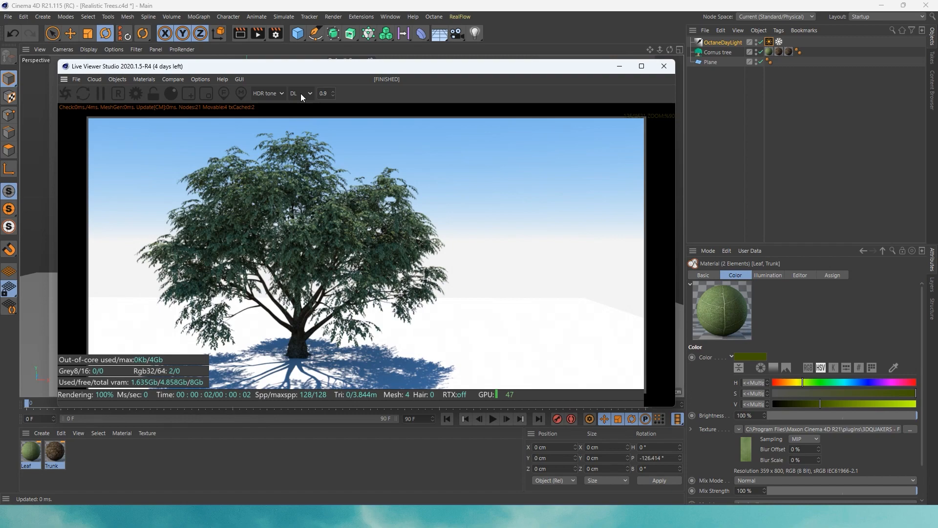
Step: Compare the PT and DL kernels on the tree in the live render, leaving the kernel set to PT
click(301, 94)
click(301, 117)
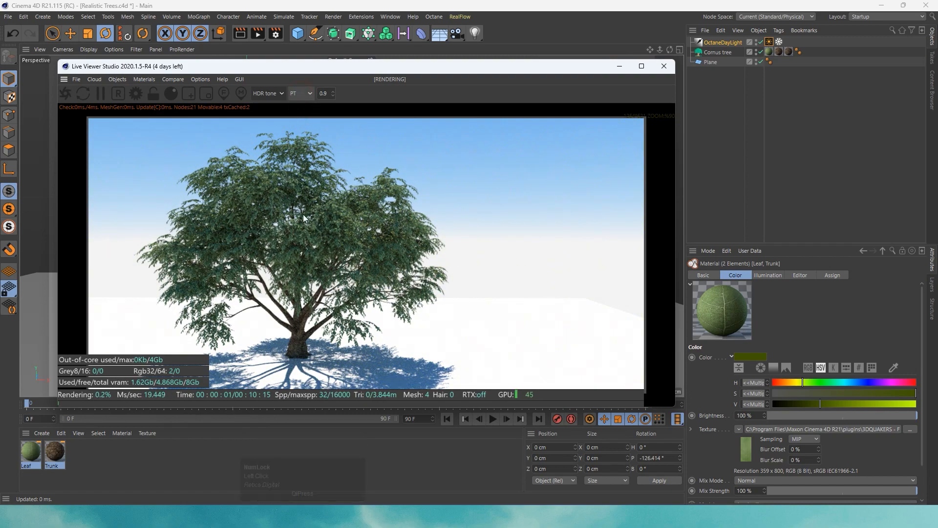
scroll(300, 120, up, 3)
click(300, 93)
click(301, 103)
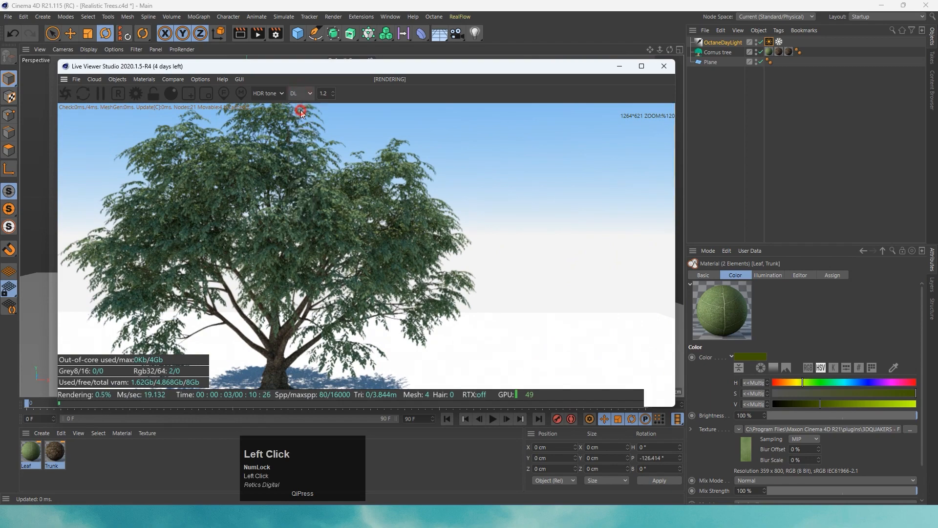
click(303, 95)
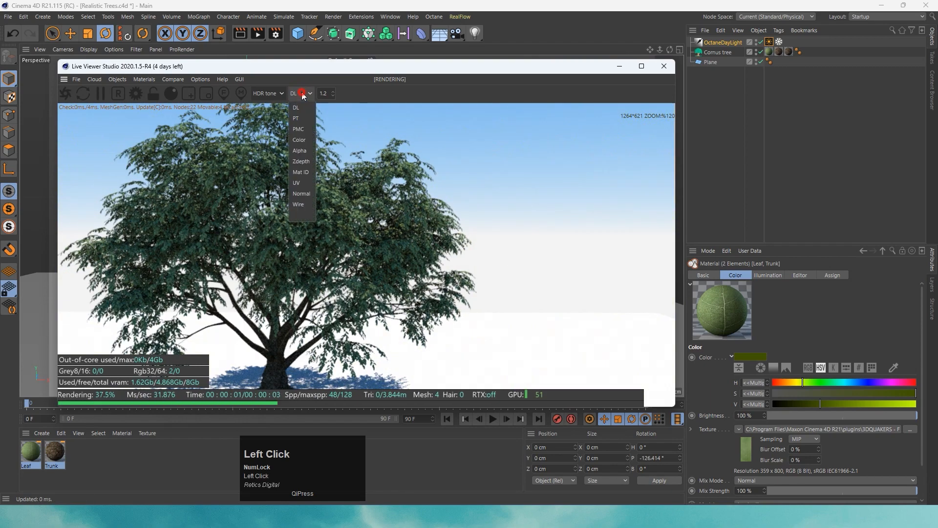
click(301, 117)
scroll(310, 229, down, 3)
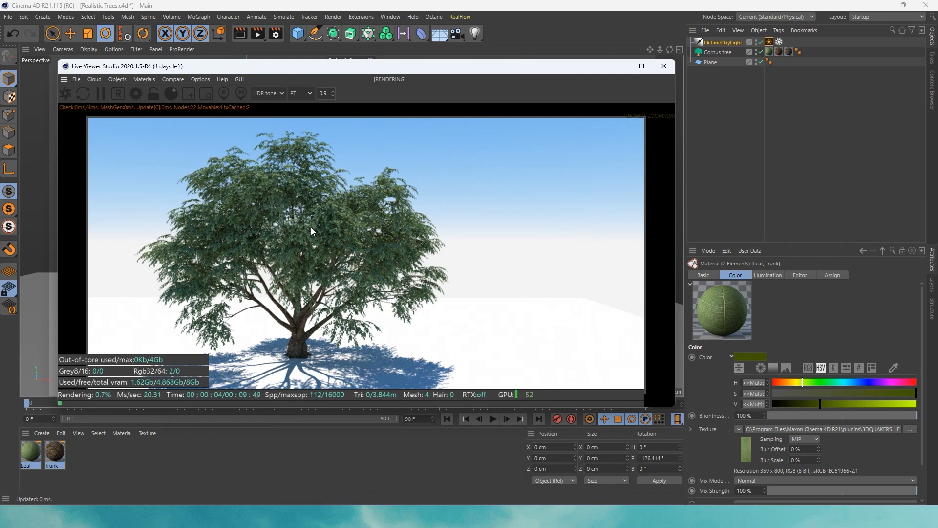
Step: Set the maximum samples of the Pathtracing kernel to 1000 in the Octane settings
click(135, 93)
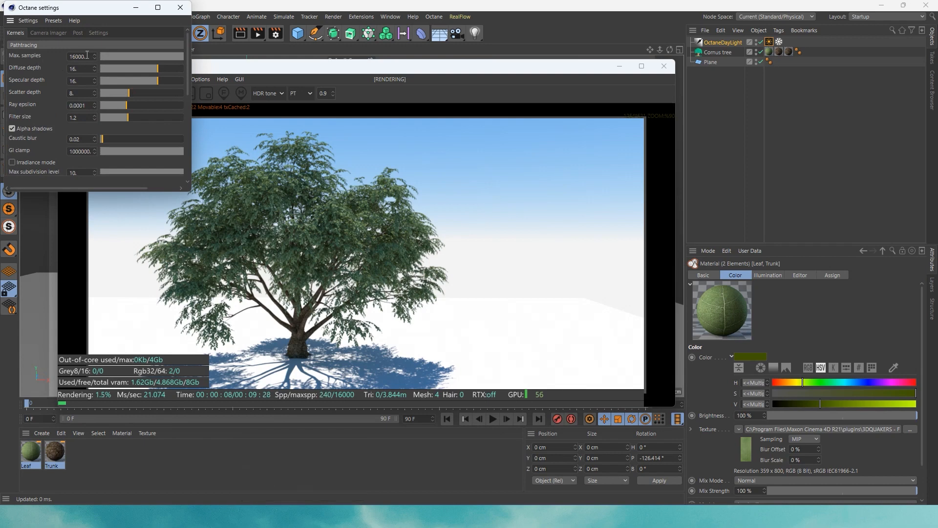
click(87, 55)
text(100)
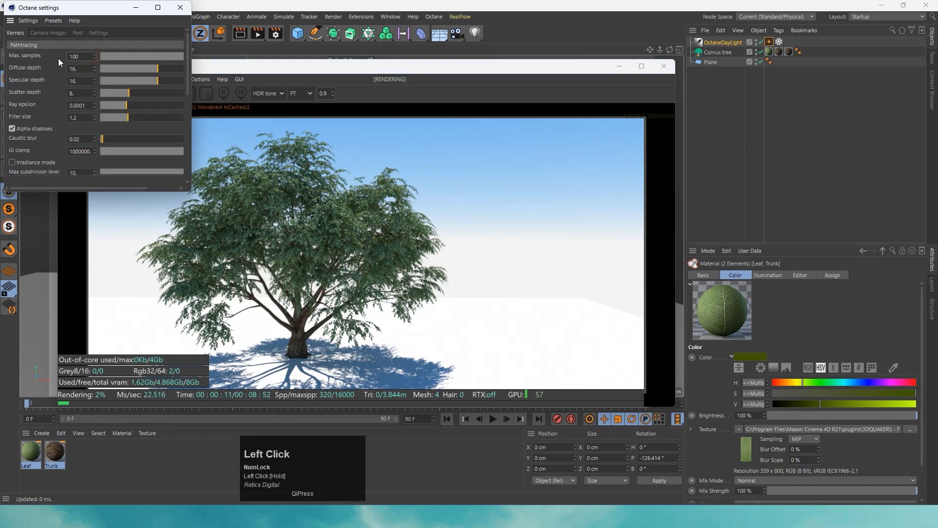
text(0)
key(Return)
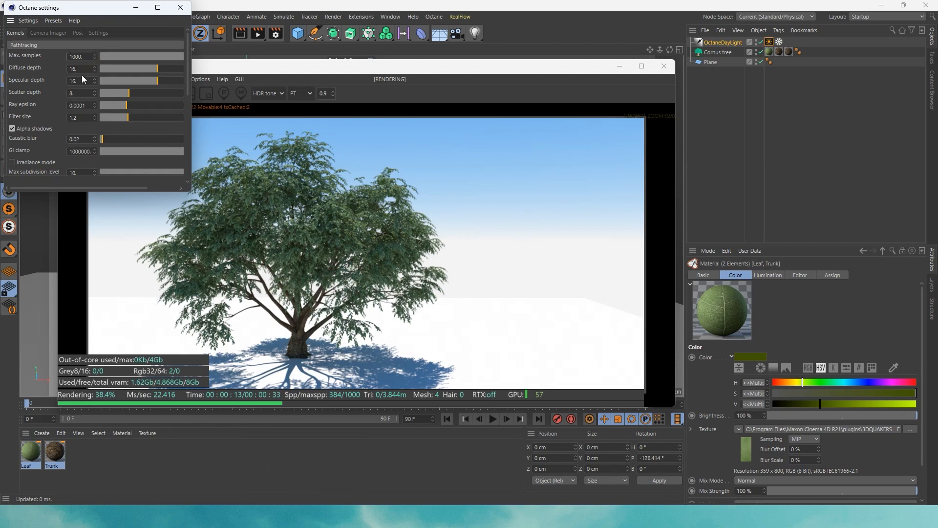
Step: Set both the diffuse depth and the specular depth of the Pathtracing kernel to 10
click(80, 69)
text(10)
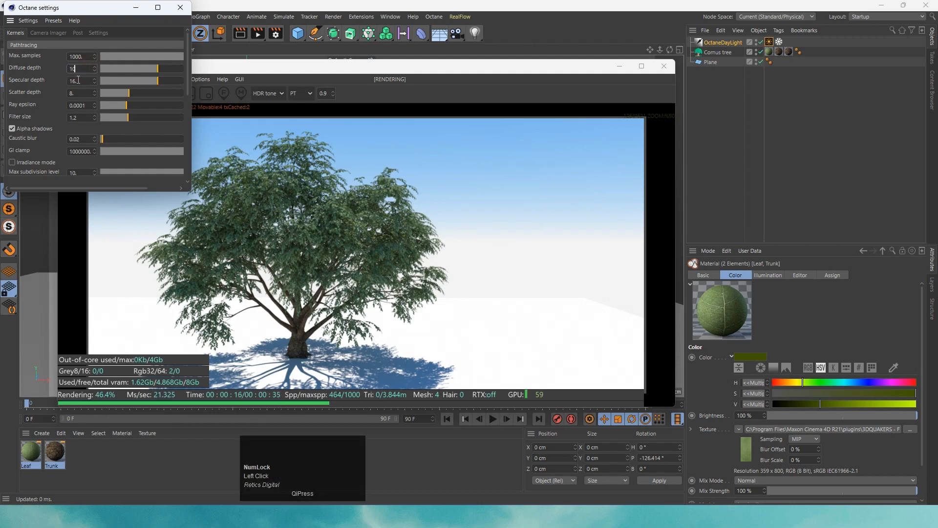
click(56, 84)
text(10)
key(Return)
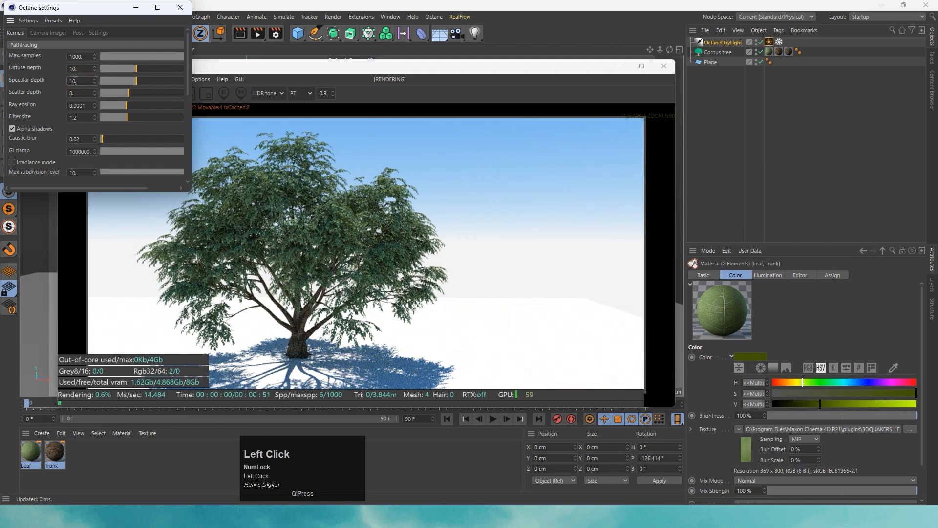
Step: Set the Pathtracing kernel's GI clamp to 1 and close the Octane settings
drag(188, 87, 186, 111)
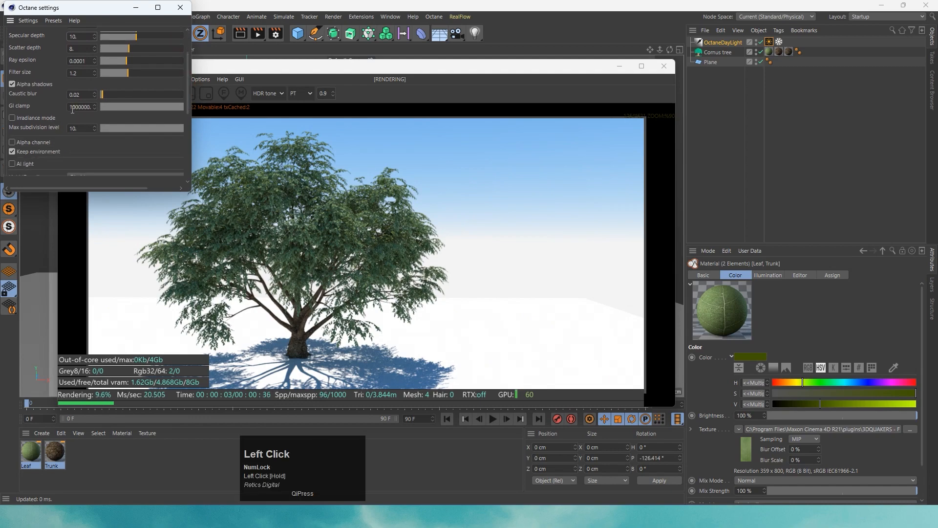
drag(70, 107, 118, 114)
text(1)
key(Return)
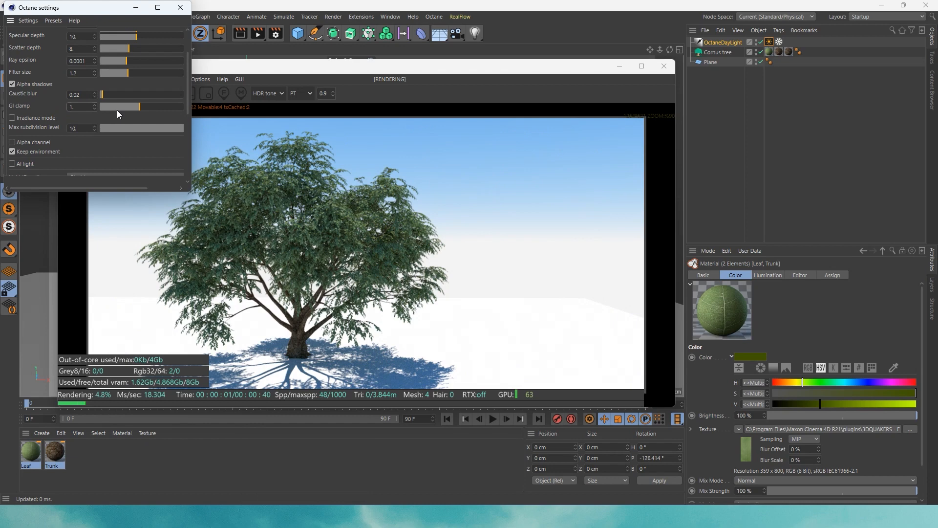
click(180, 13)
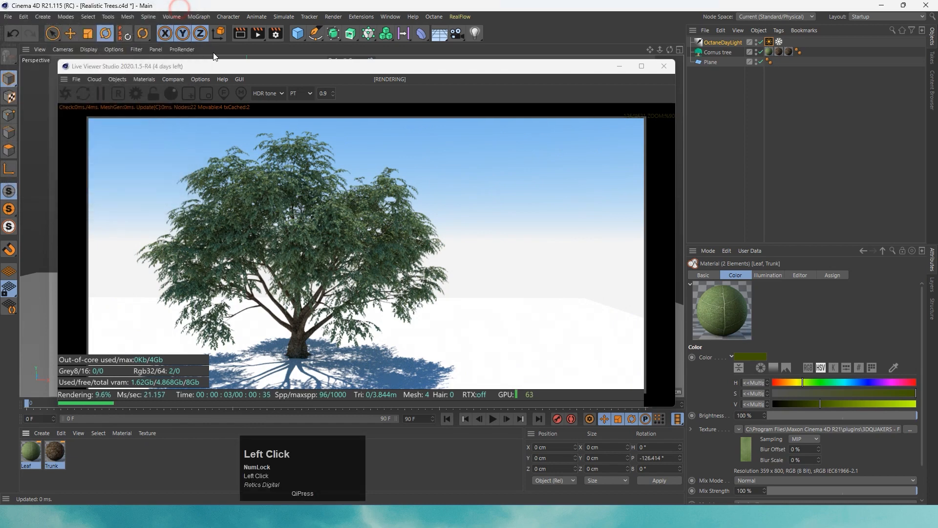
Step: Convert the Leaf and Trunk materials to Octane materials and remove the unused originals from the scene
drag(218, 68, 193, 48)
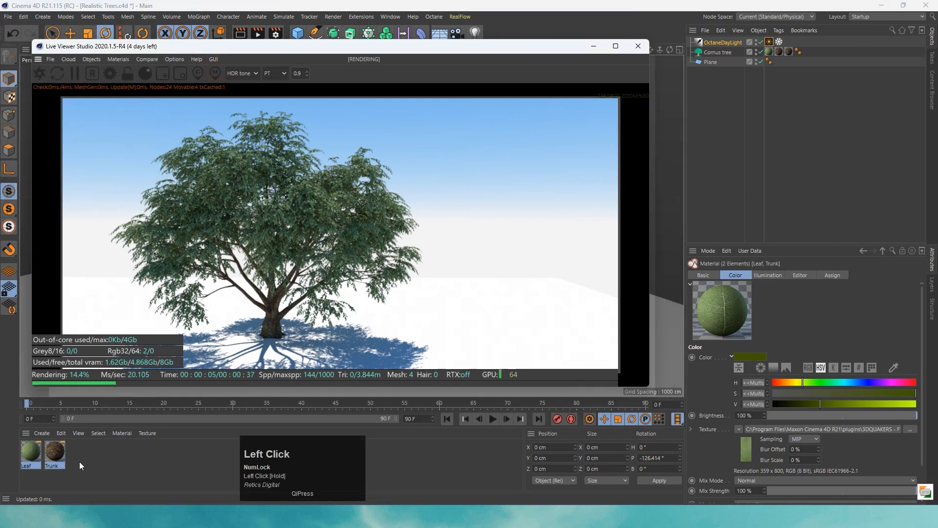
drag(81, 445, 25, 476)
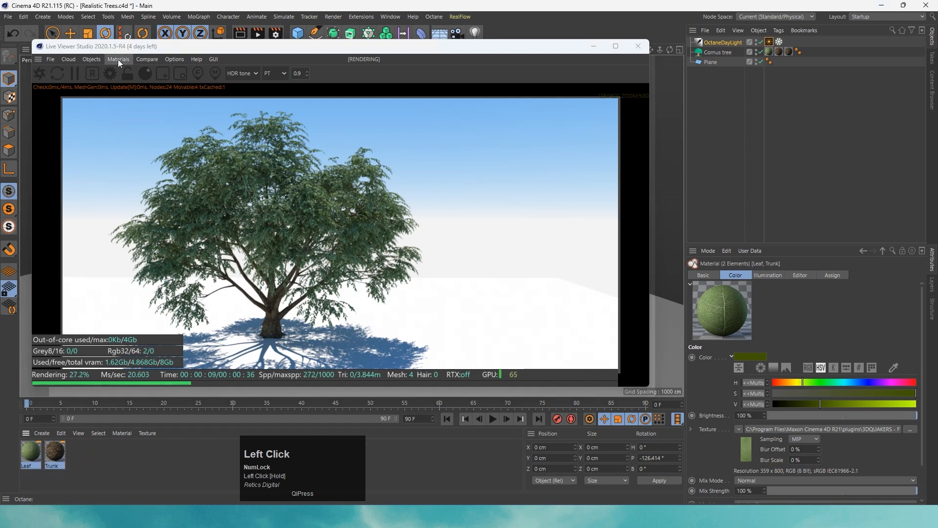
click(118, 59)
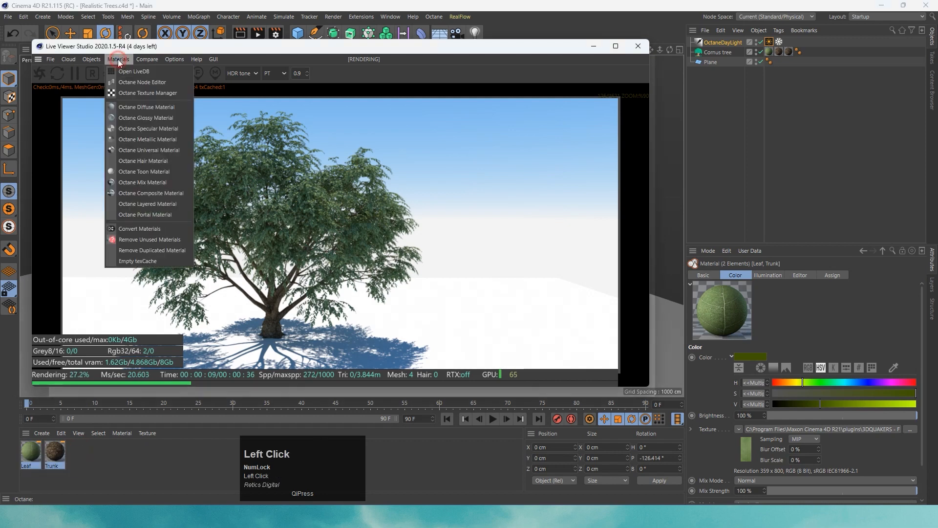
click(138, 235)
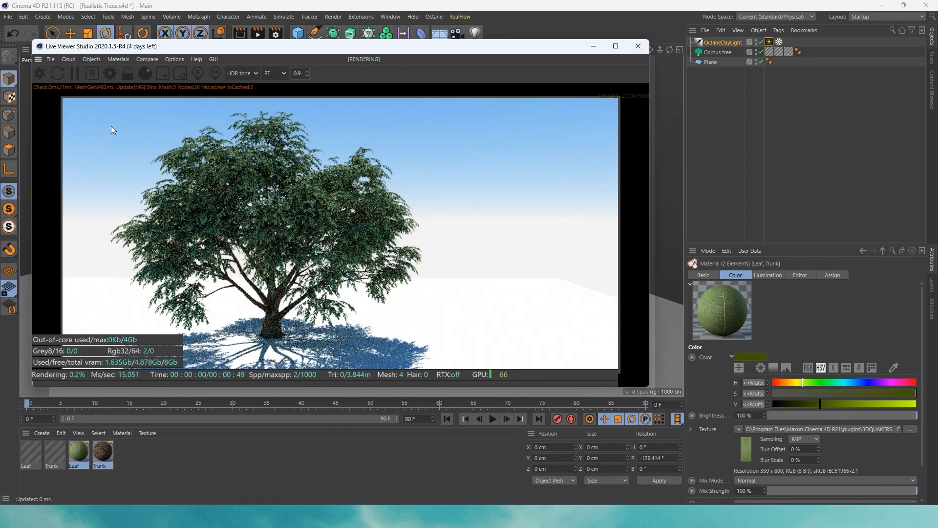
click(120, 63)
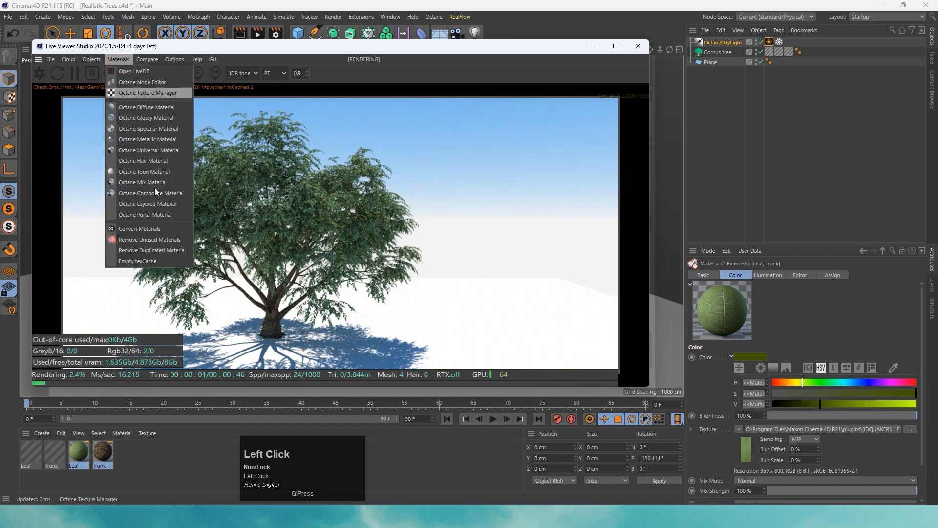
click(135, 240)
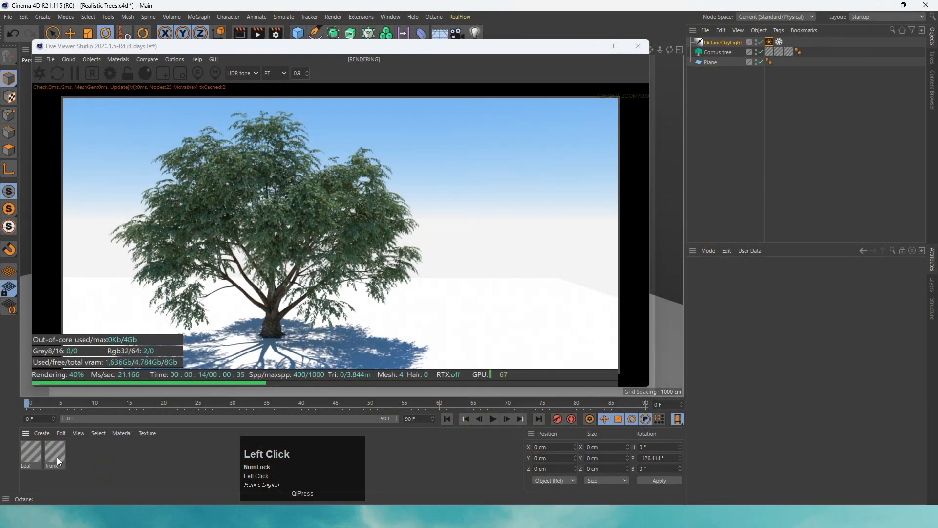
Step: Open the converted Trunk and Leaf materials one after the other in the Material Editor to generate their previews, closing it each time
double_click(57, 456)
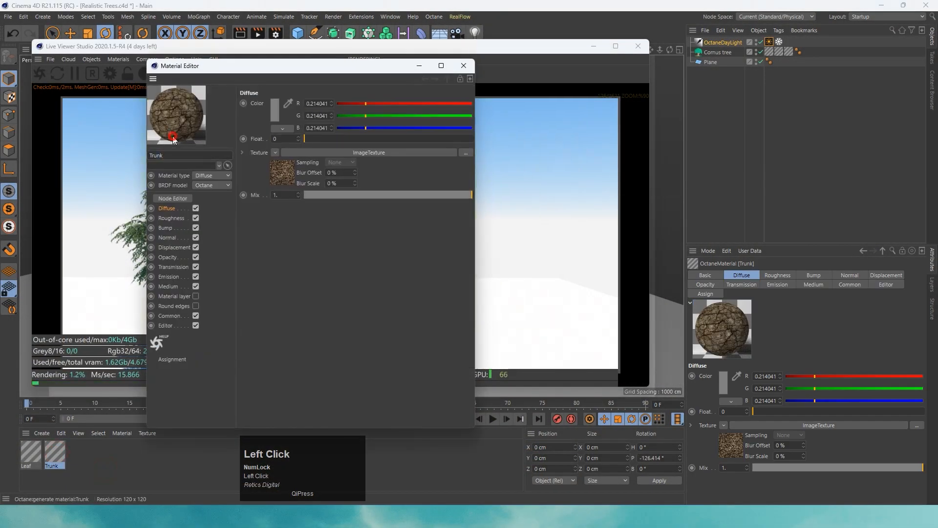
click(464, 66)
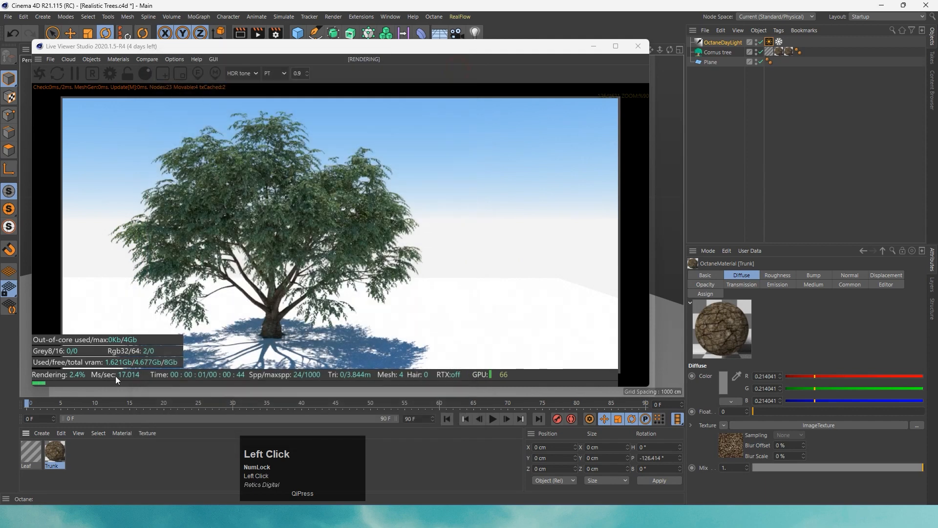
click(36, 454)
double_click(36, 454)
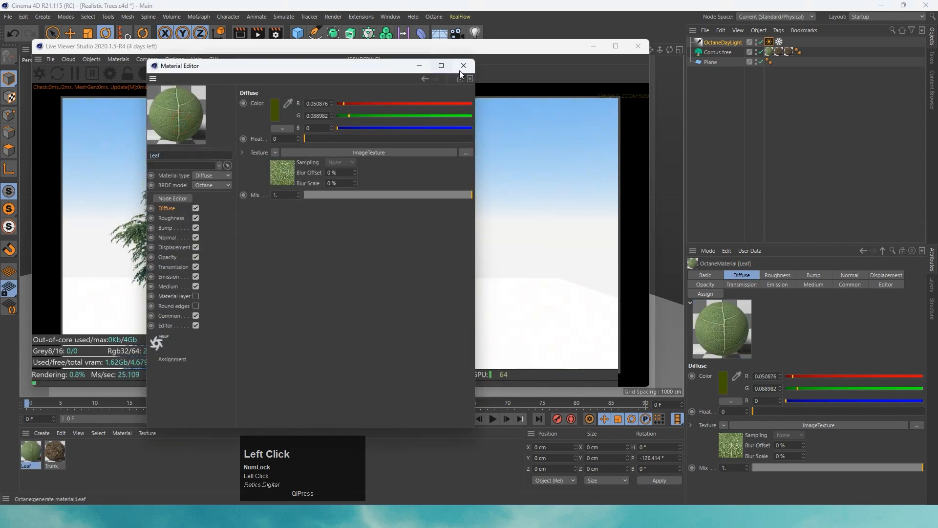
click(463, 65)
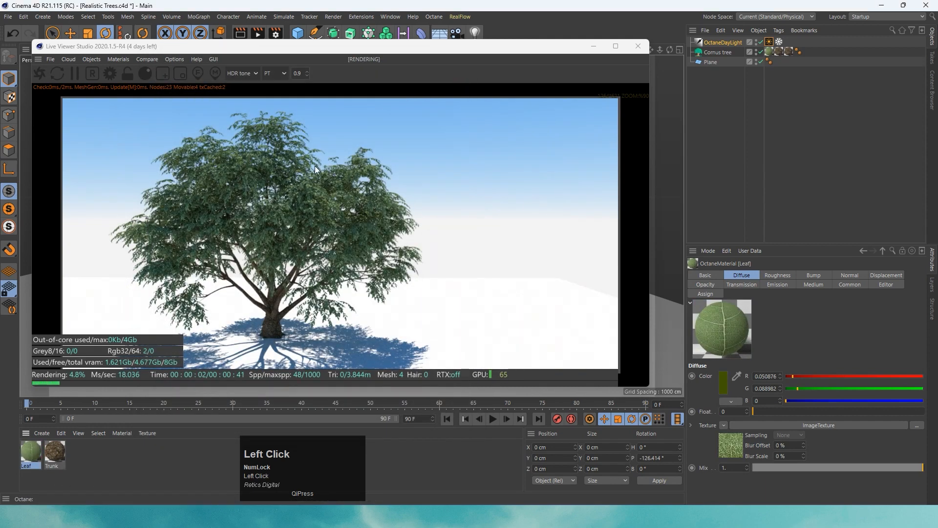
Step: Create an Octane Mix Material and rename it "OCT Lea"
click(120, 59)
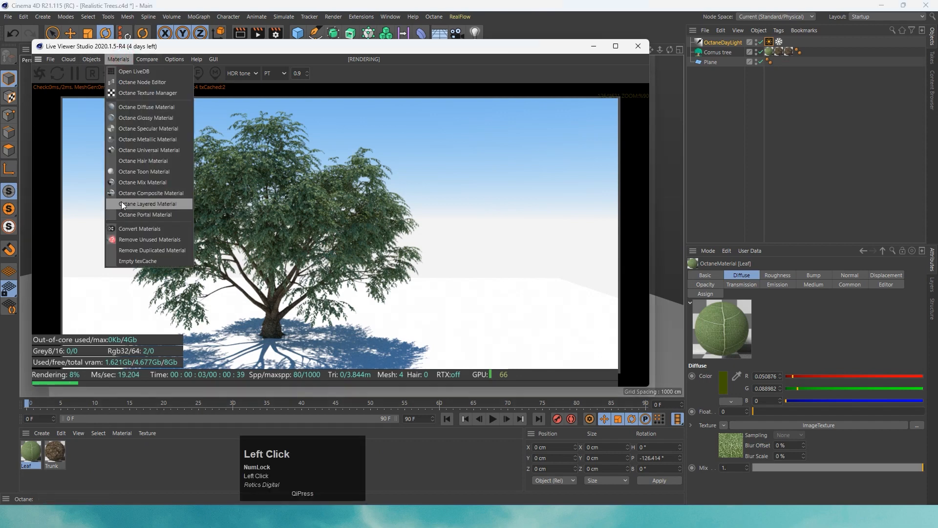
click(143, 182)
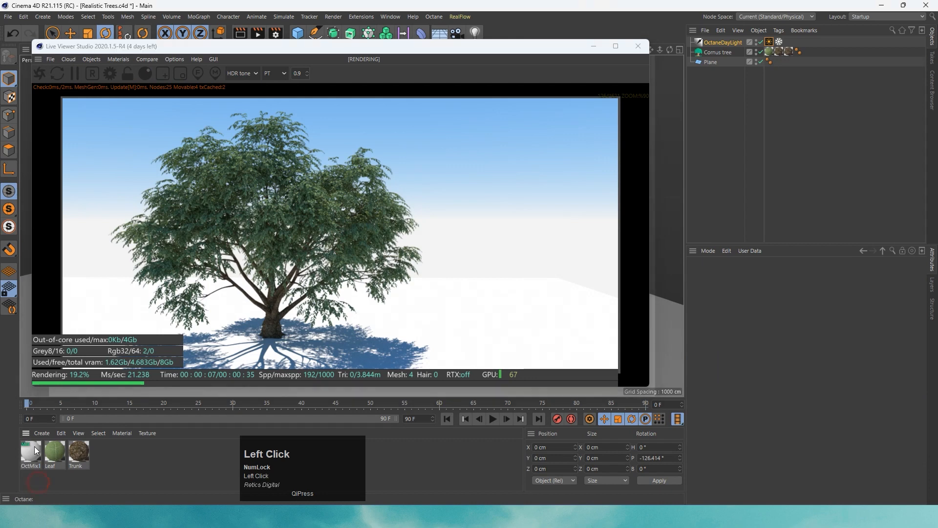
click(35, 466)
double_click(36, 467)
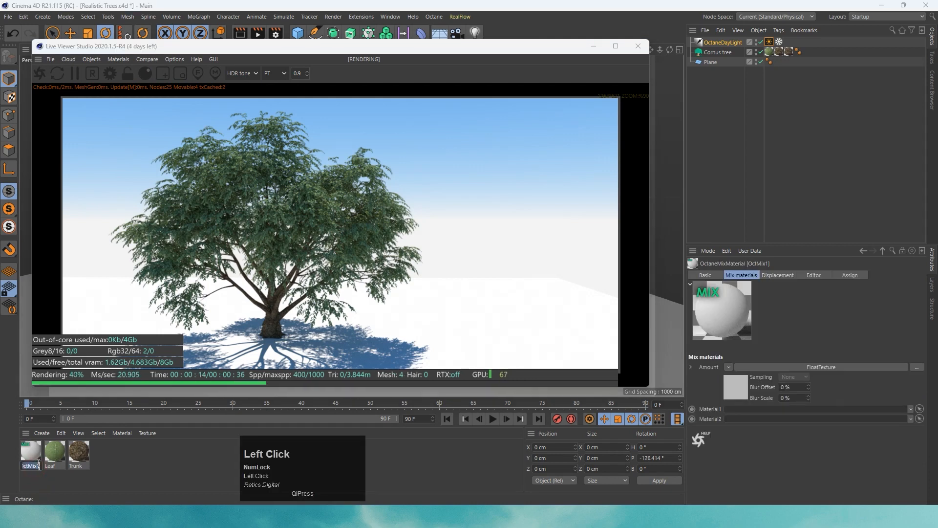
text(OCT Le)
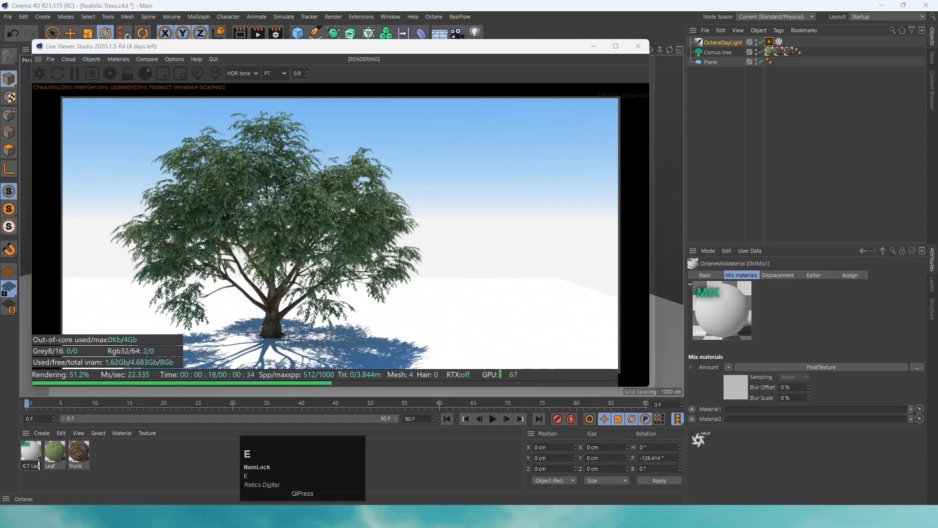
text(a)
key(Return)
click(61, 462)
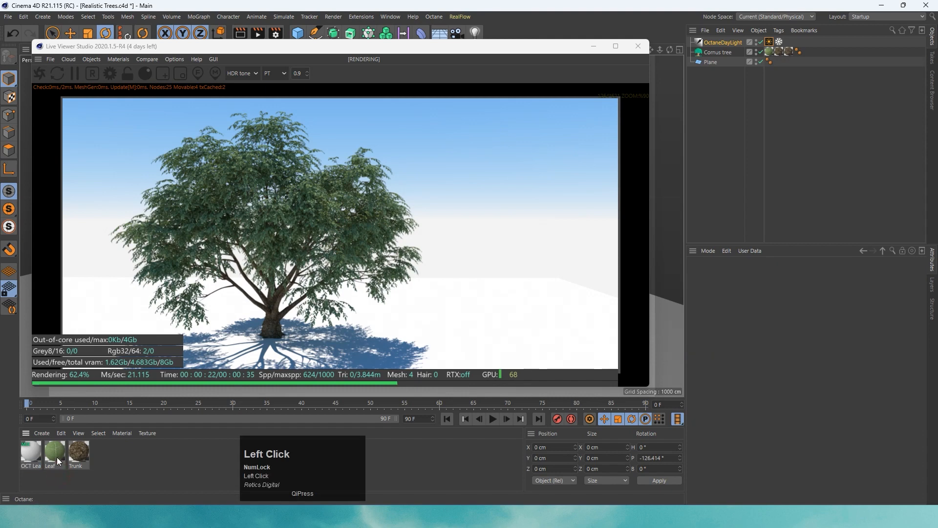
Step: Duplicate the Leaf material, naming the original "Diffuse" and the copy "Glossy"
click(52, 458)
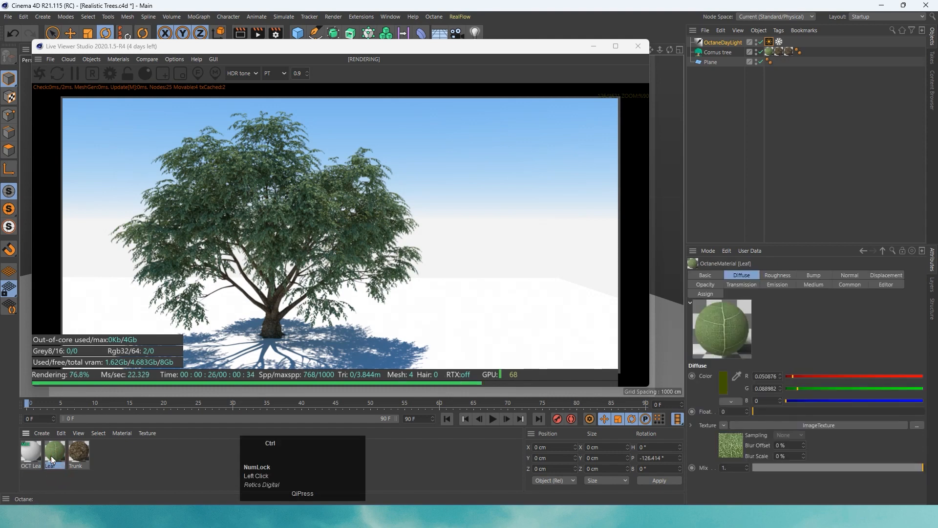
ctrl+drag(51, 455, 119, 462)
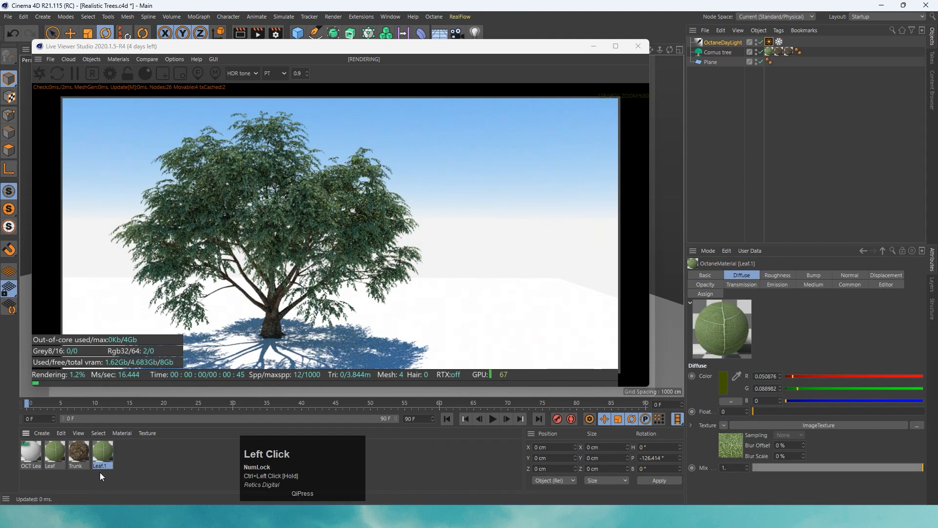
double_click(54, 466)
text(Diffu)
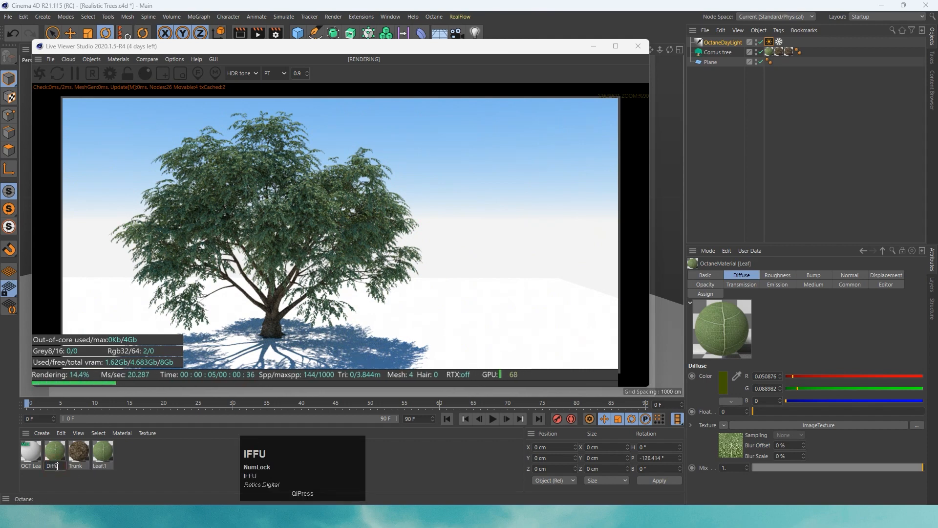
text(se)
key(Return)
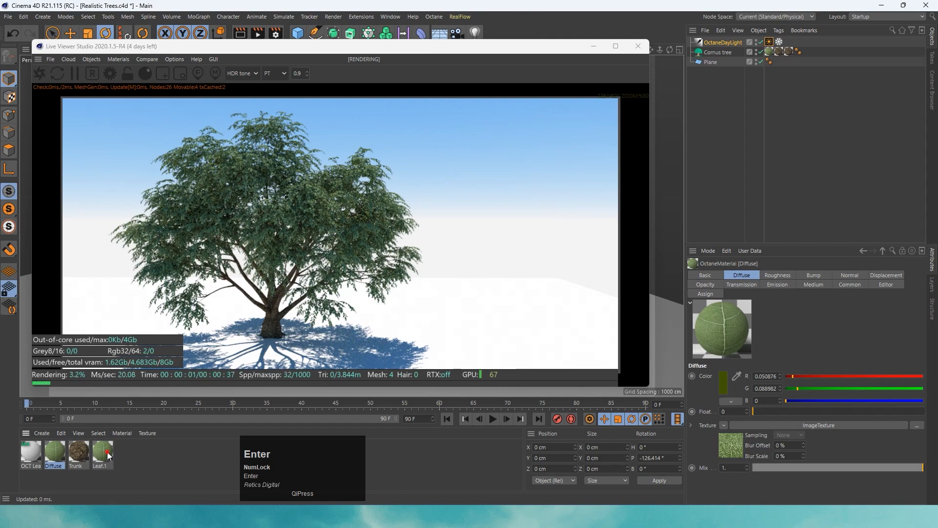
click(106, 464)
text(Glossy)
key(Return)
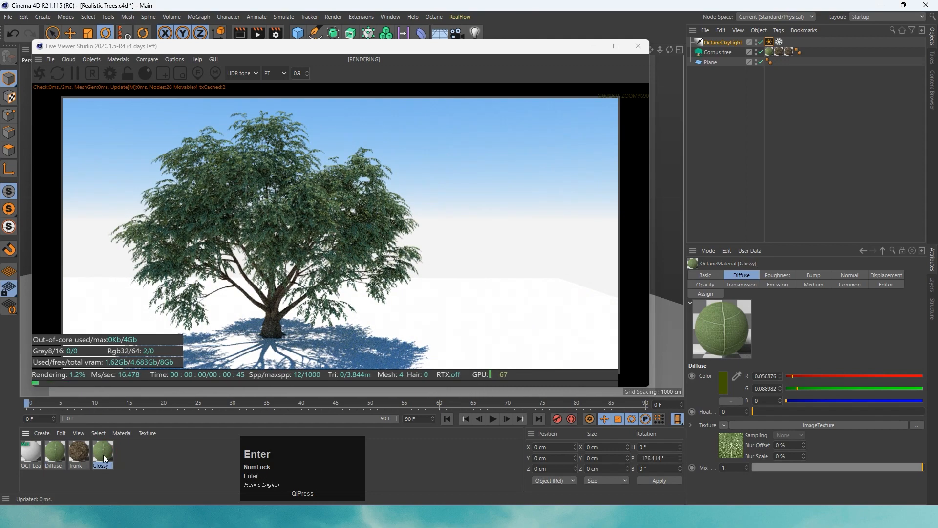
Step: Change the material type of the Glossy leaf material to Glossy and close the Material Editor
double_click(99, 455)
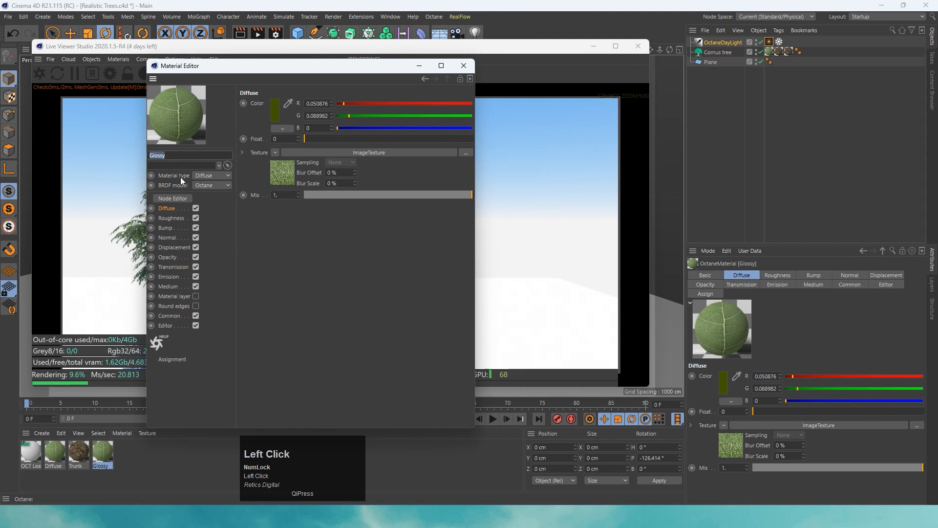
click(207, 176)
click(205, 197)
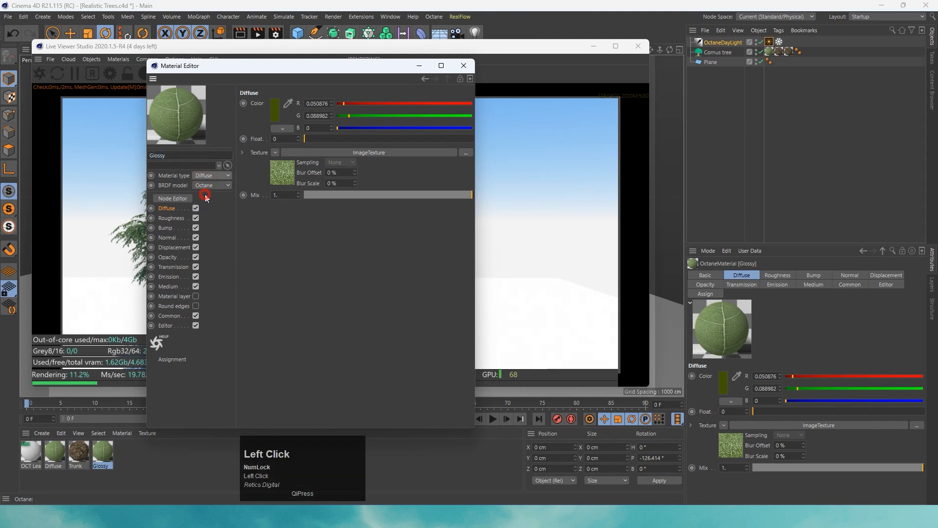
click(463, 66)
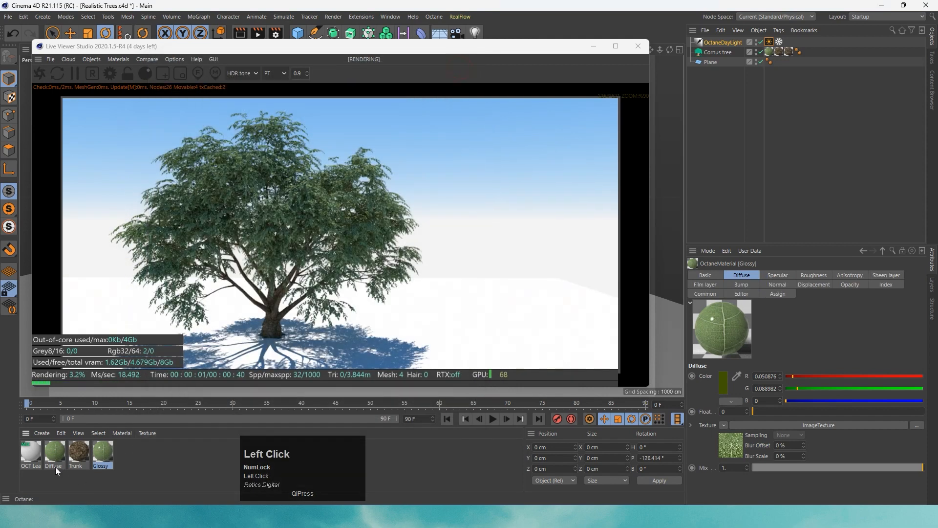
Step: Open the Diffuse material's node graph, connect its ImageTexture to the Transmission input as well, and close both editors
double_click(53, 456)
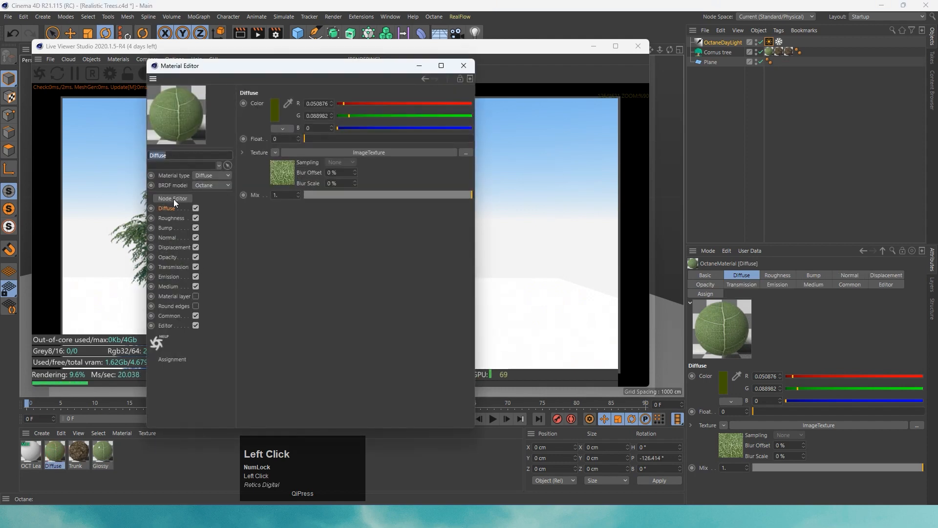
click(174, 198)
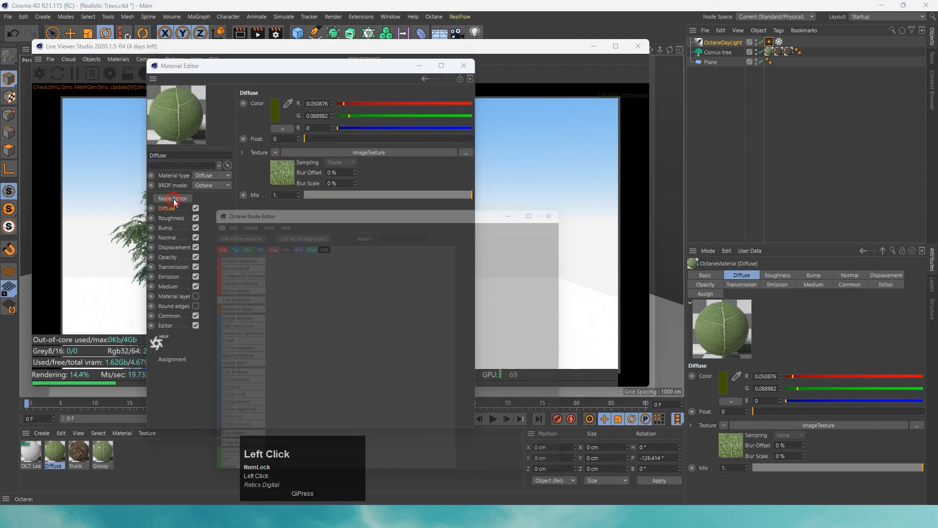
drag(300, 203, 296, 112)
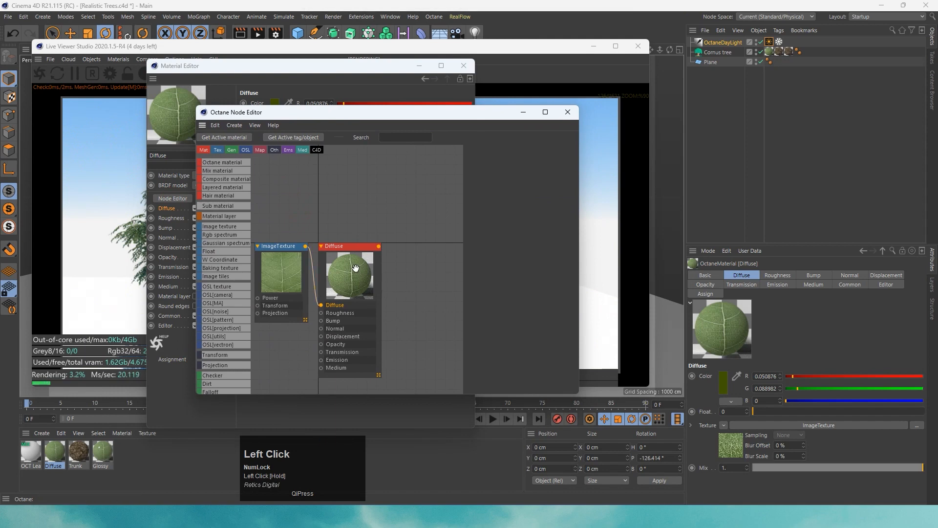
drag(272, 210, 386, 220)
click(298, 305)
drag(315, 183, 364, 285)
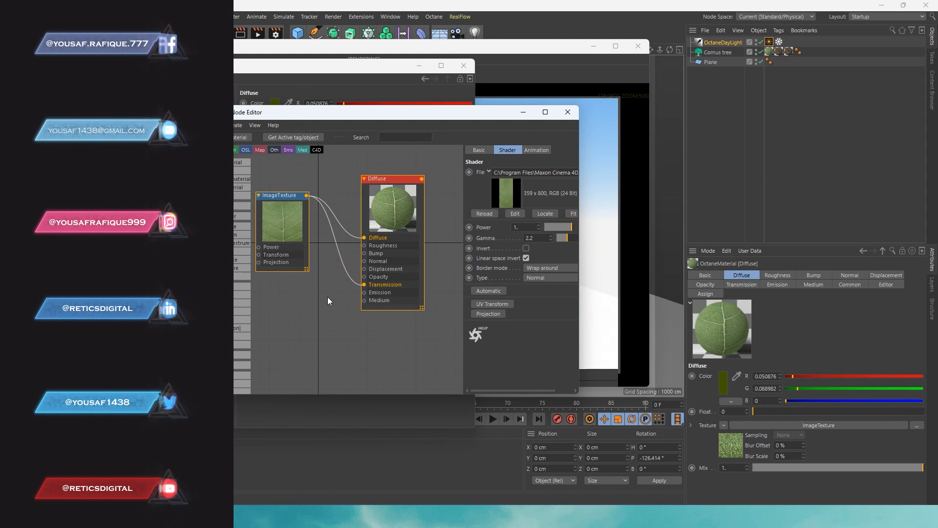
click(568, 112)
click(473, 71)
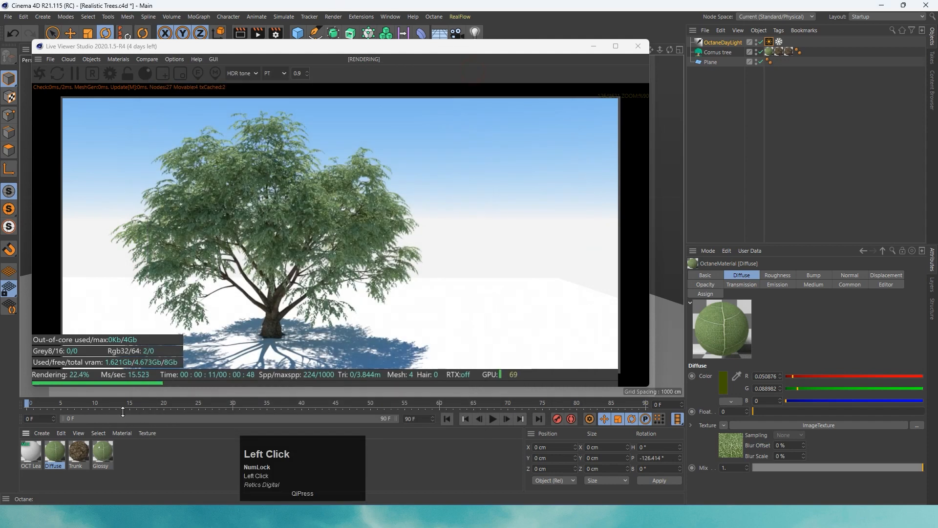
Step: Assign Diffuse as Material1 and Glossy as Material2 of the OCT Leaf mix, and apply it to the Cornus tree's leaf material tag
double_click(29, 453)
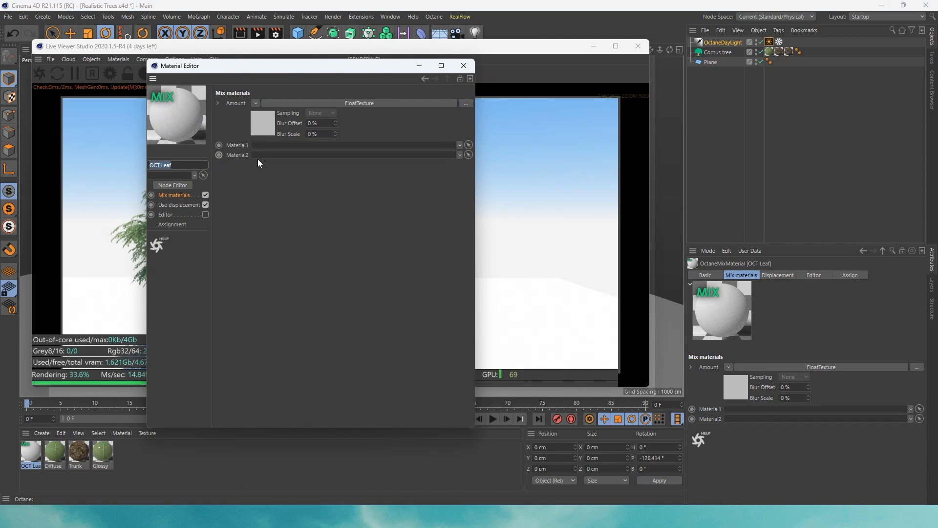
drag(52, 462, 270, 147)
drag(102, 454, 261, 196)
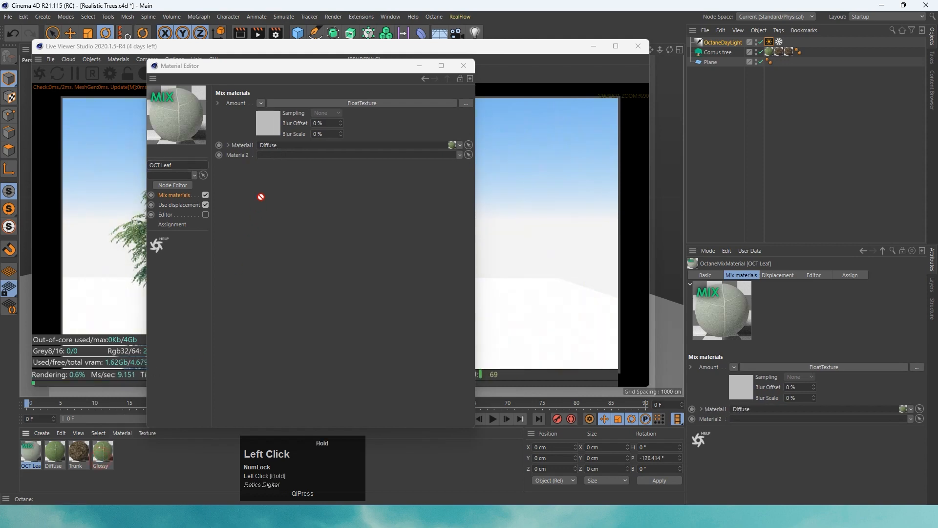
drag(277, 162, 275, 158)
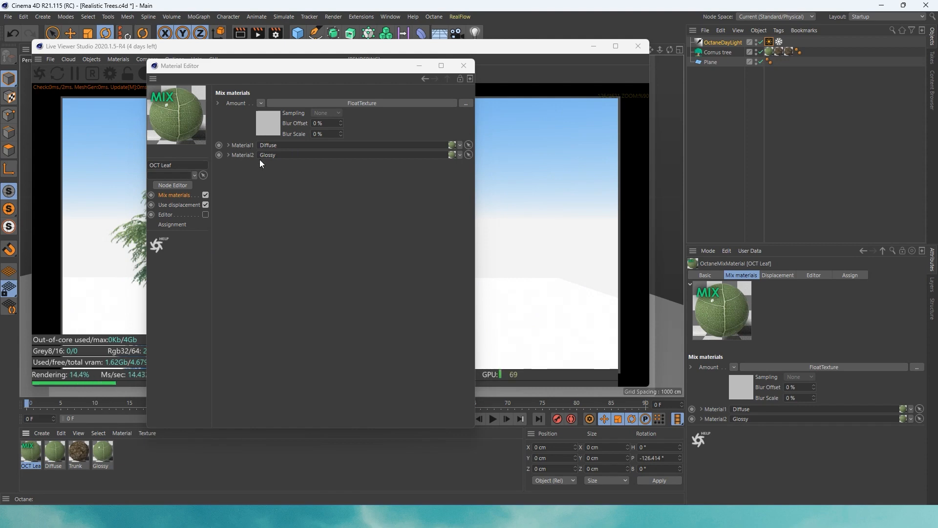
click(460, 70)
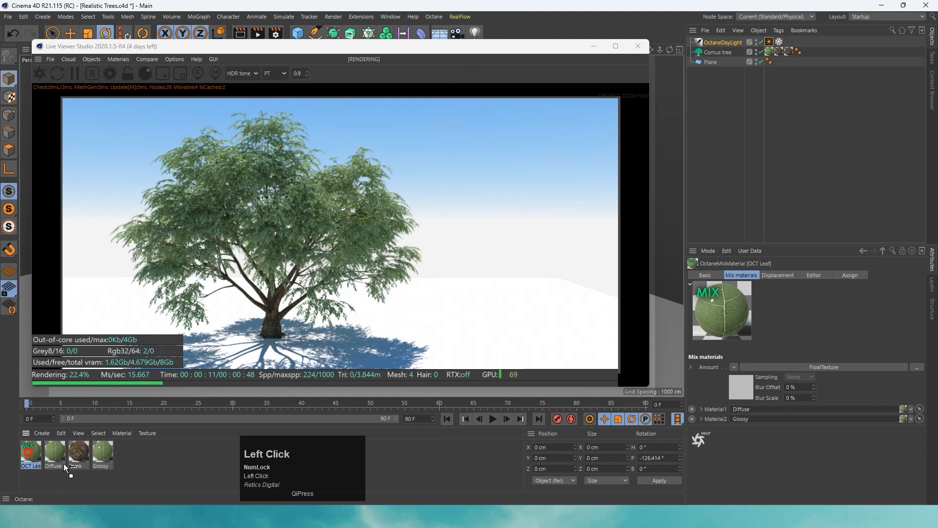
drag(66, 469, 776, 101)
drag(767, 52, 768, 52)
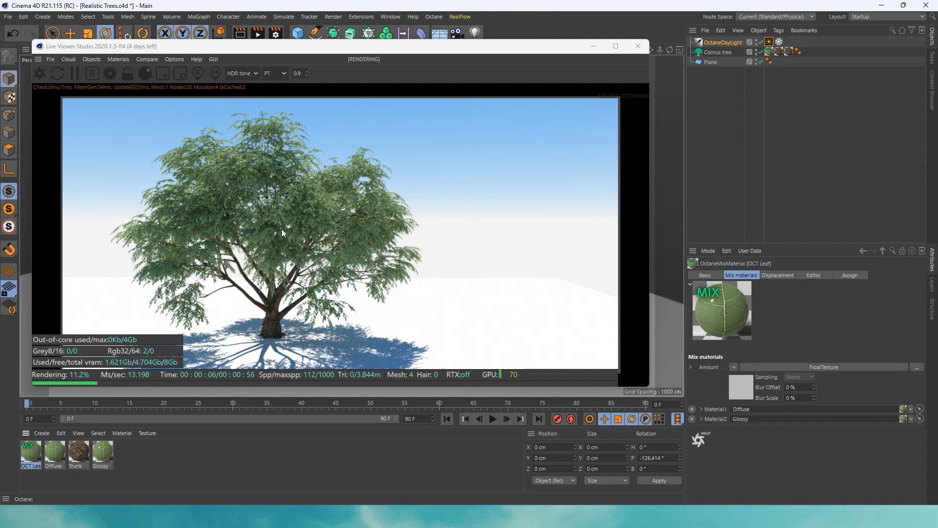
Step: Open the OCT Leaf material's node graph beside the render, close the Material Editor and enlarge the node editor window
double_click(33, 453)
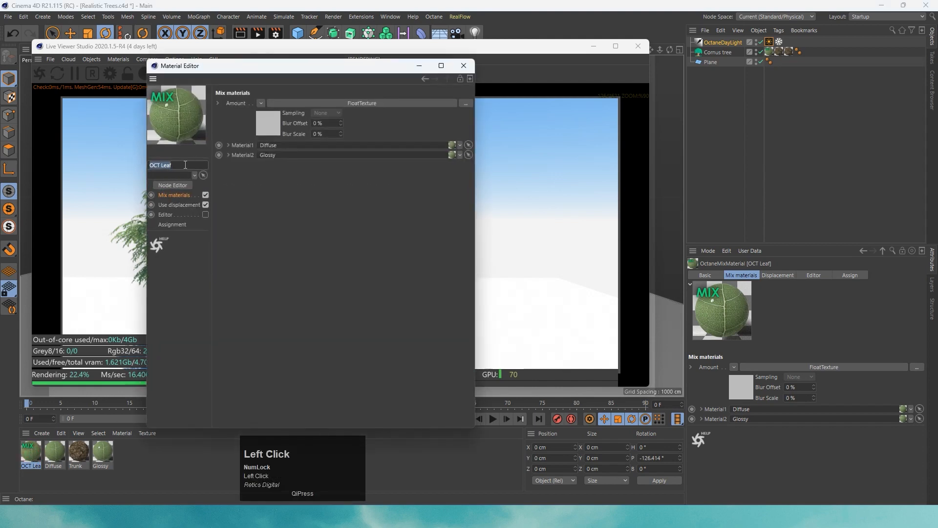
click(179, 186)
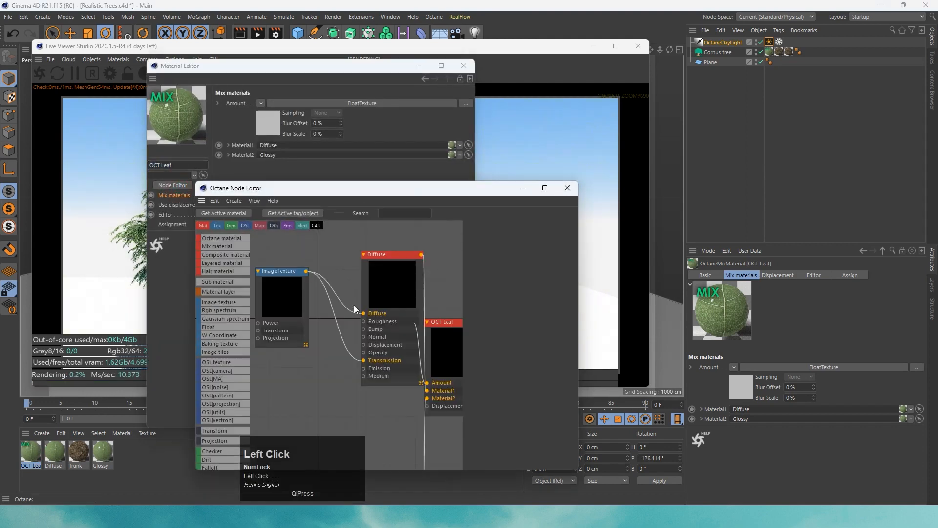
scroll(355, 307, down, 3)
drag(397, 325, 427, 323)
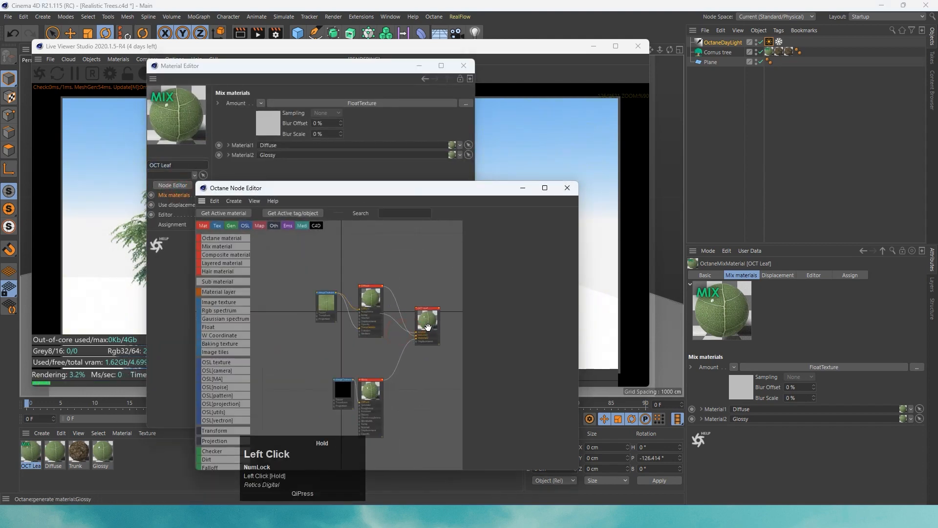
drag(343, 192, 537, 83)
click(464, 65)
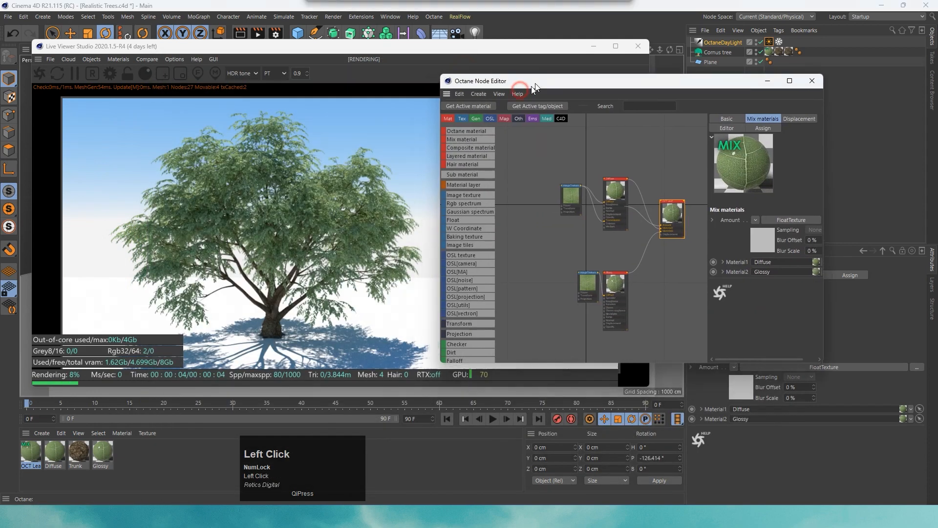
scroll(623, 238, down, 3)
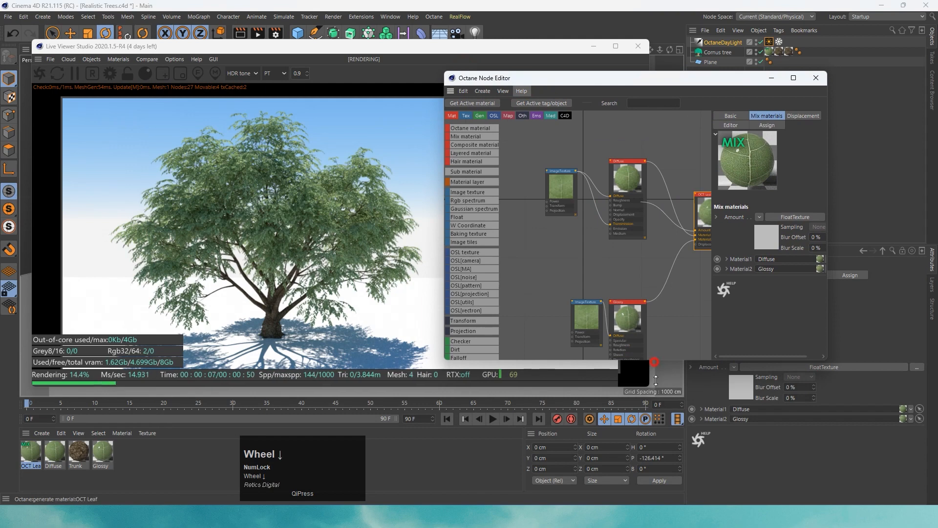
drag(647, 361, 647, 453)
drag(856, 341, 904, 340)
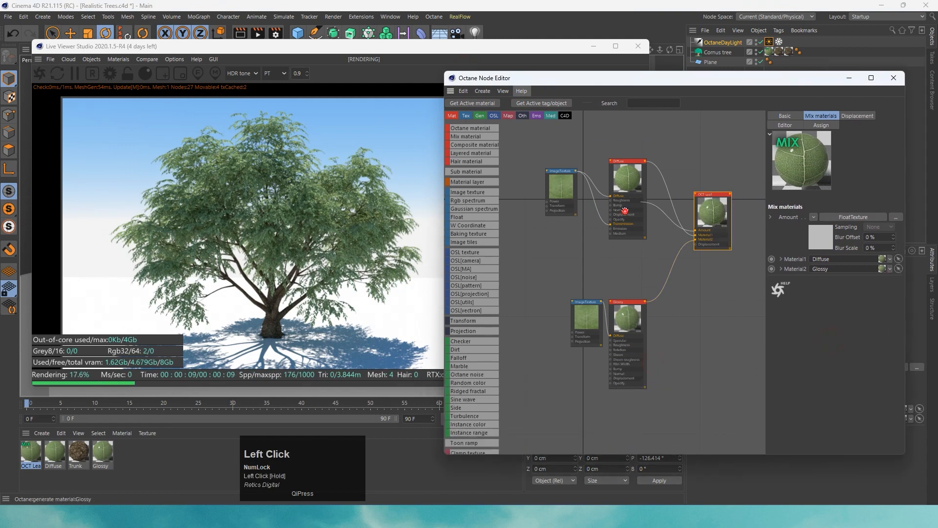
Step: Select all nodes of the OCT Leaf graph and auto arrange them
drag(626, 210, 618, 174)
drag(718, 398, 545, 131)
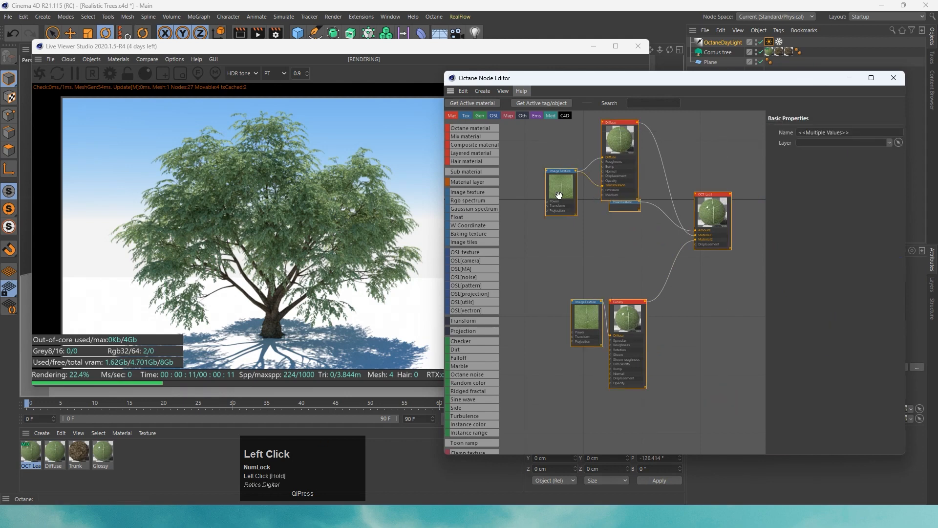
right_click(560, 193)
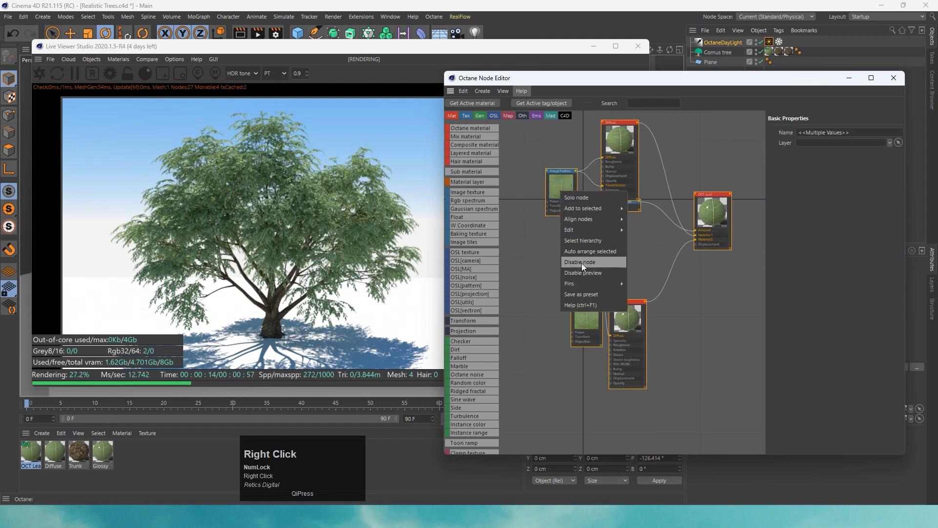
click(586, 252)
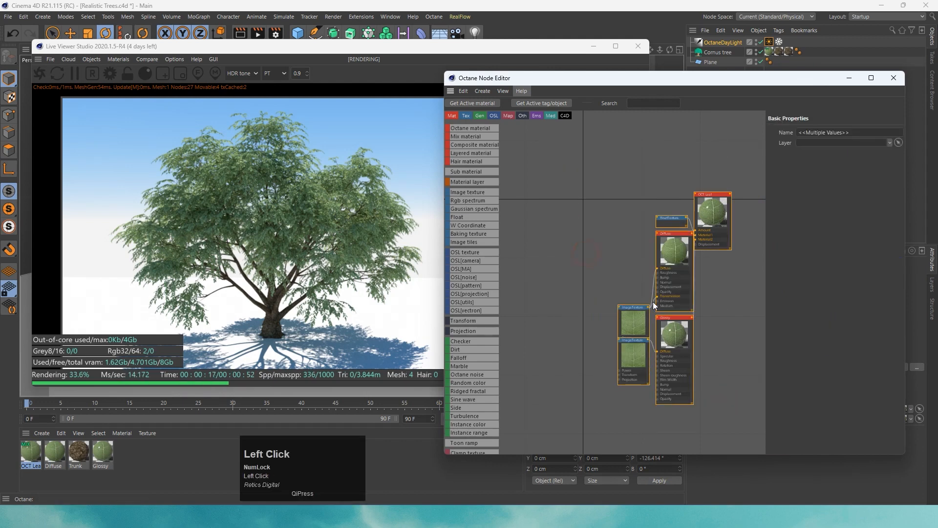
Step: Select both ImageTexture nodes and move them away from the Diffuse and Glossy material nodes
drag(605, 271, 637, 382)
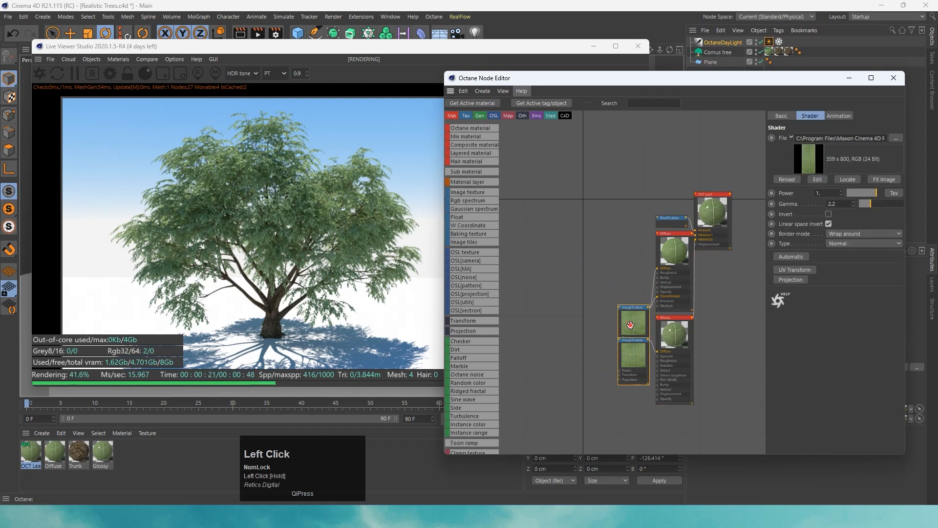
drag(633, 322, 557, 276)
scroll(613, 315, up, 3)
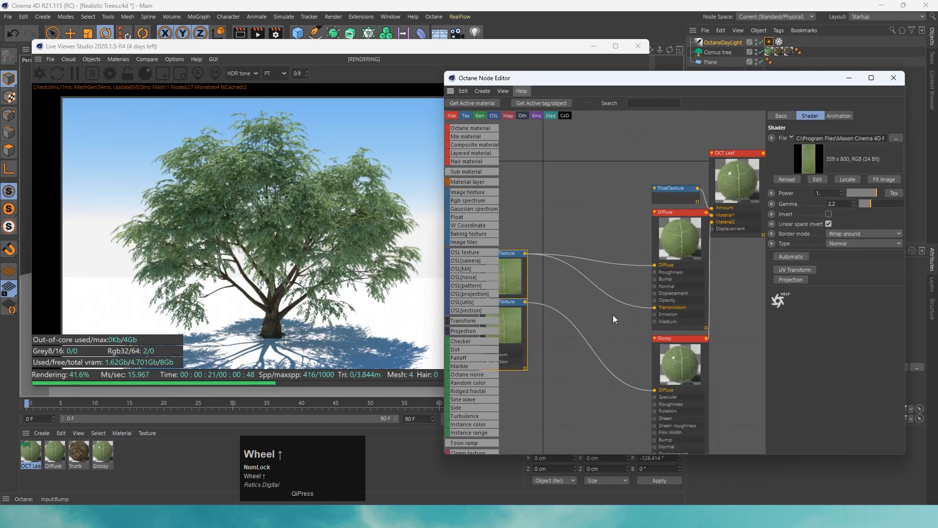
middle_drag(613, 315, 620, 295)
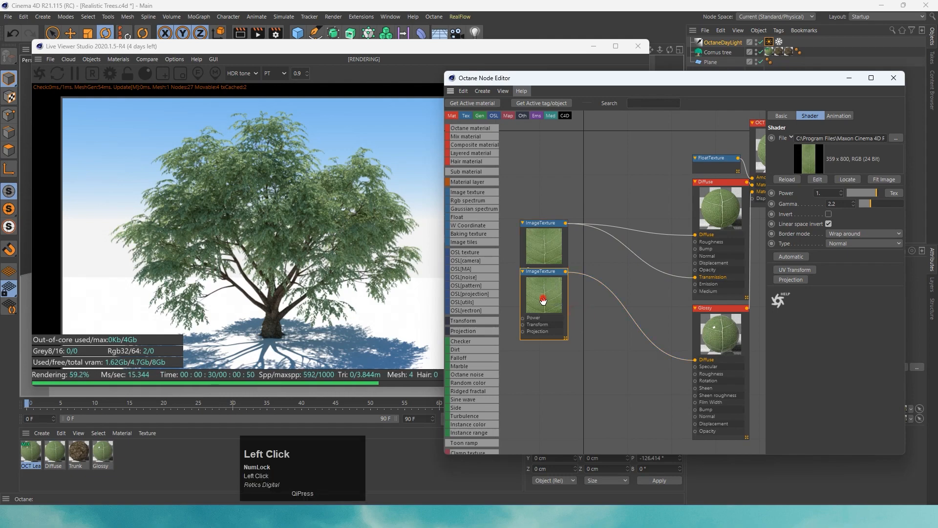
Step: Feed the Diffuse node's Diffuse and Transmission inputs from the Glossy node's ImageTexture, and delete the duplicate ImageTexture
drag(542, 293, 541, 319)
drag(568, 304, 695, 277)
drag(551, 249, 562, 219)
key(Delete)
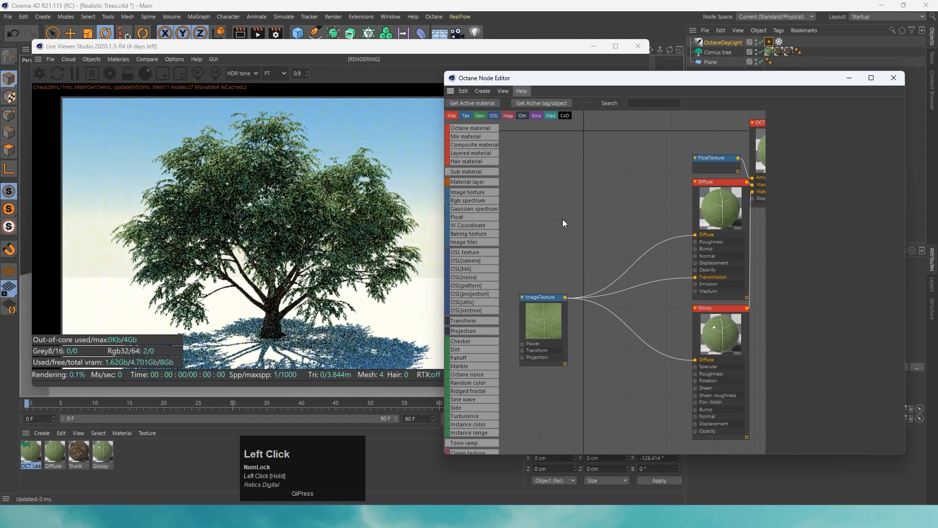
drag(541, 326, 527, 305)
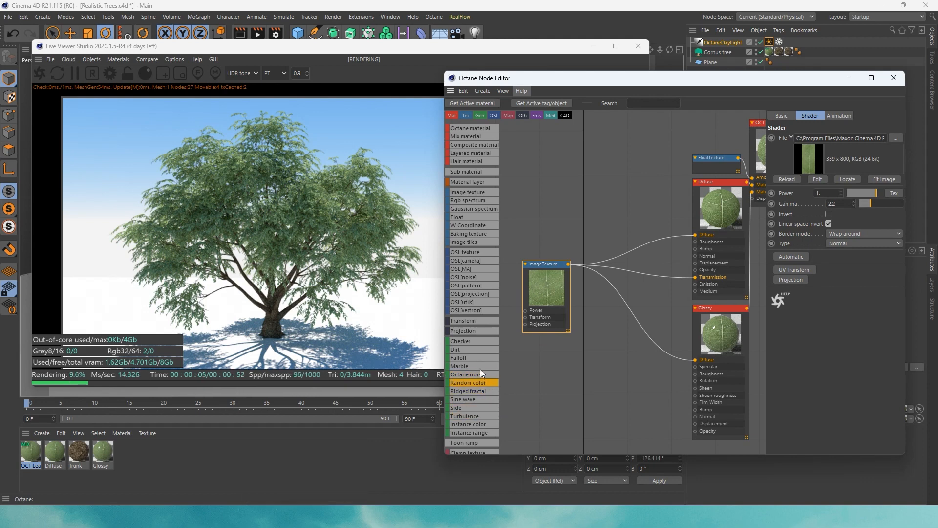
Step: Insert a Color correction node between the ImageTexture and the Diffuse, Transmission and Glossy diffuse inputs
scroll(482, 408, down, 3)
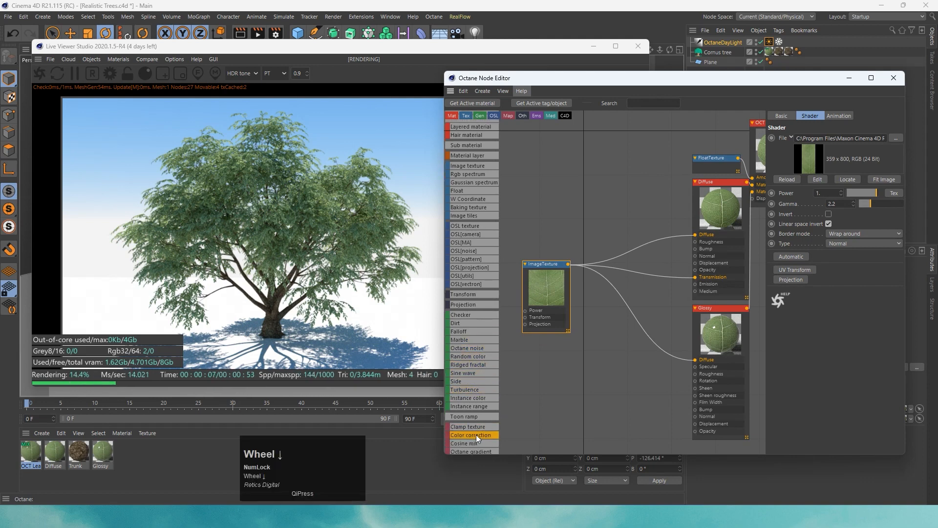
drag(476, 435, 695, 234)
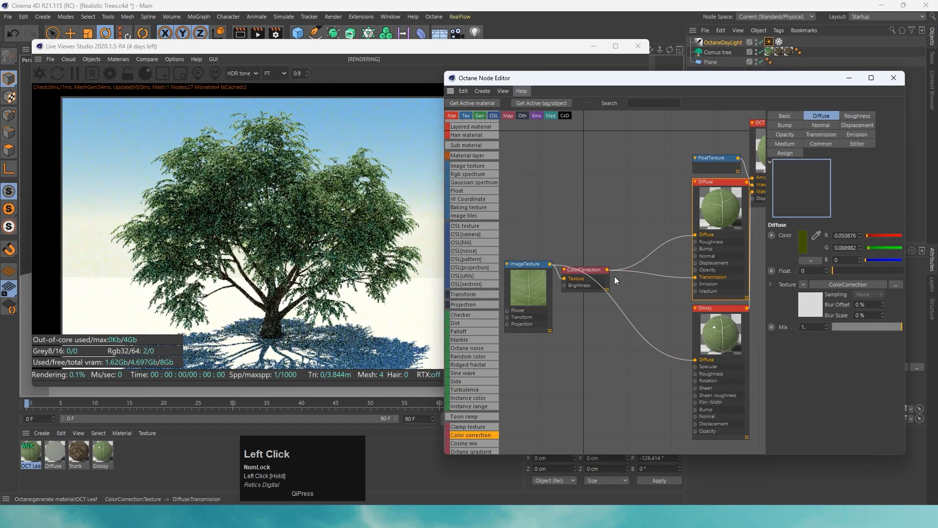
drag(607, 270, 695, 359)
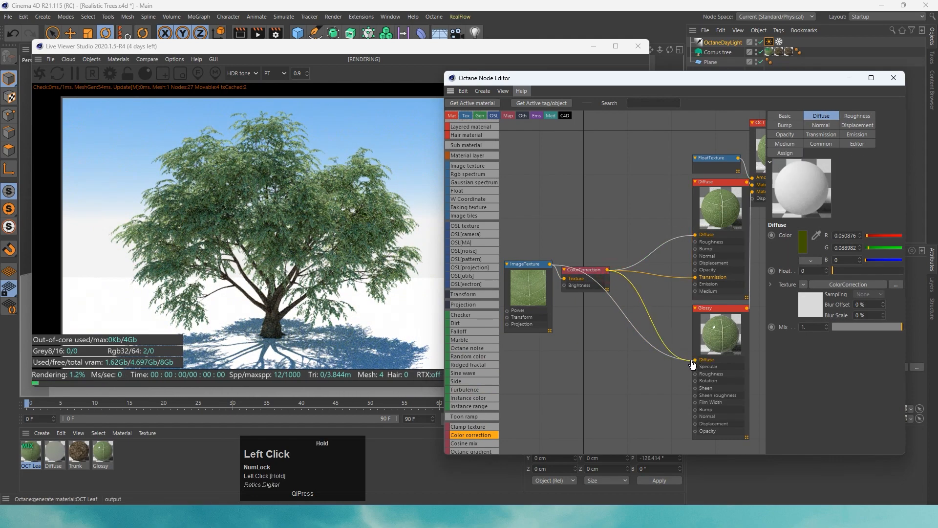
click(586, 272)
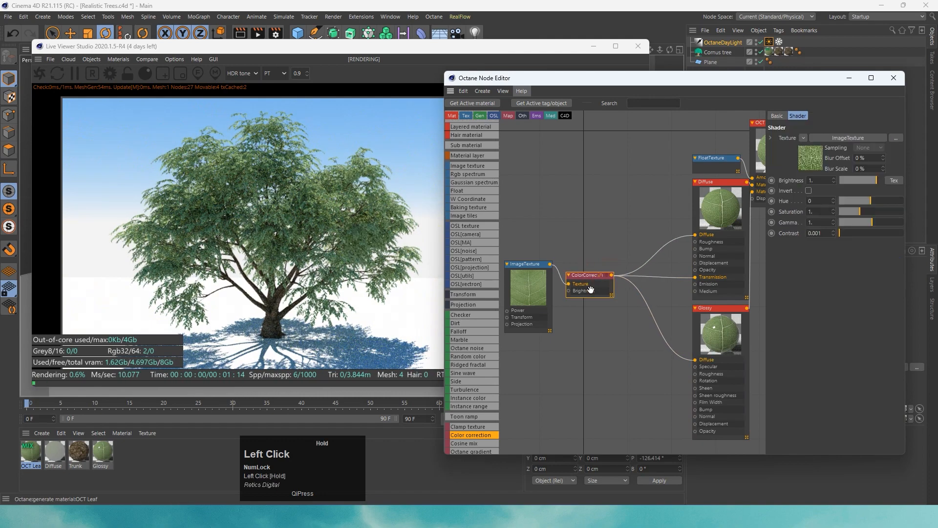
Step: Set the ColorCorrection node's saturation to about 0.826, gamma to about 1.599 and hue to about -0.109
scroll(587, 274, up, 3)
drag(766, 264, 698, 267)
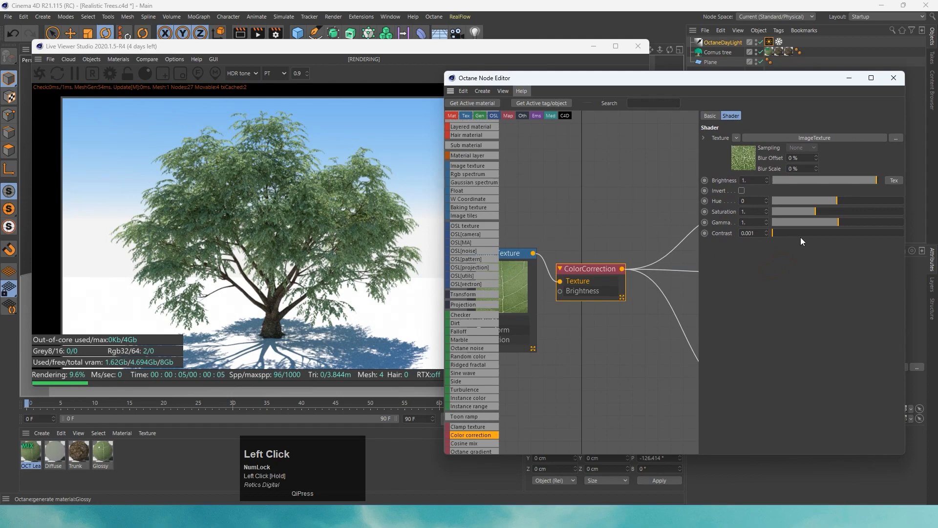
drag(815, 210, 843, 222)
click(840, 224)
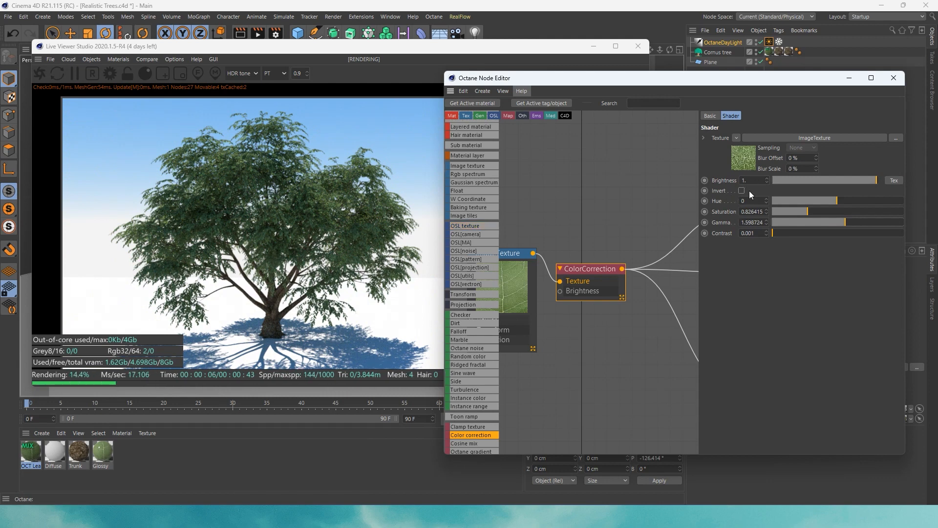
drag(836, 204, 830, 203)
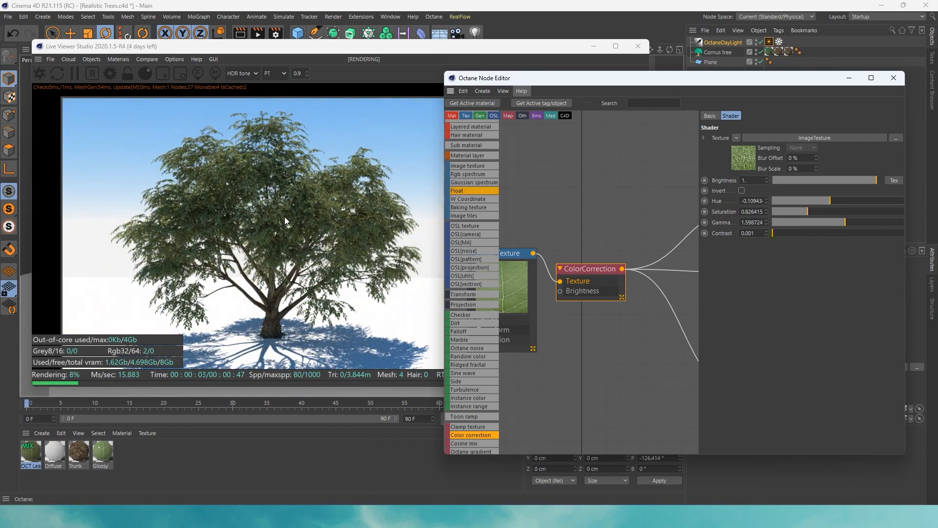
Step: Move the FloatTexture node clear of the Diffuse node, set its mix amount to about 0.604, and close the node editor
scroll(507, 256, down, 4)
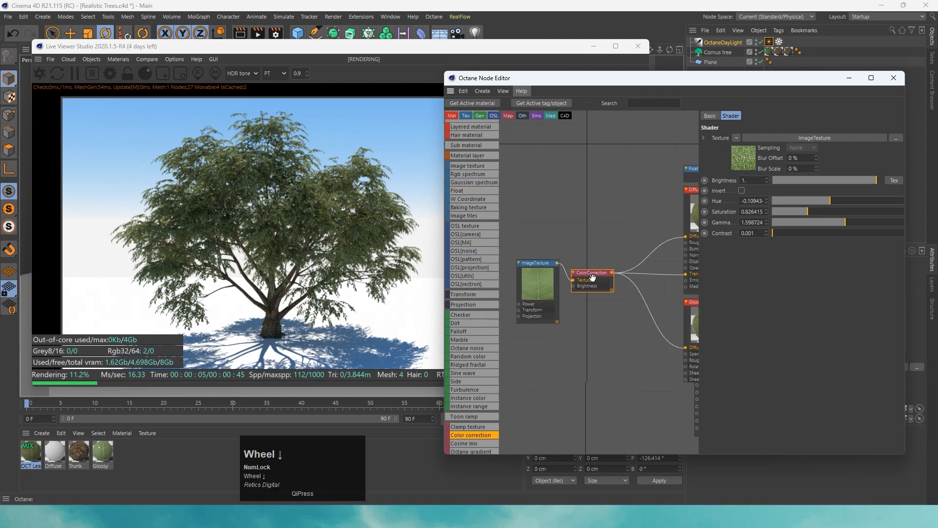
middle_drag(607, 240, 607, 259)
scroll(606, 259, up, 2)
scroll(607, 259, up, 2)
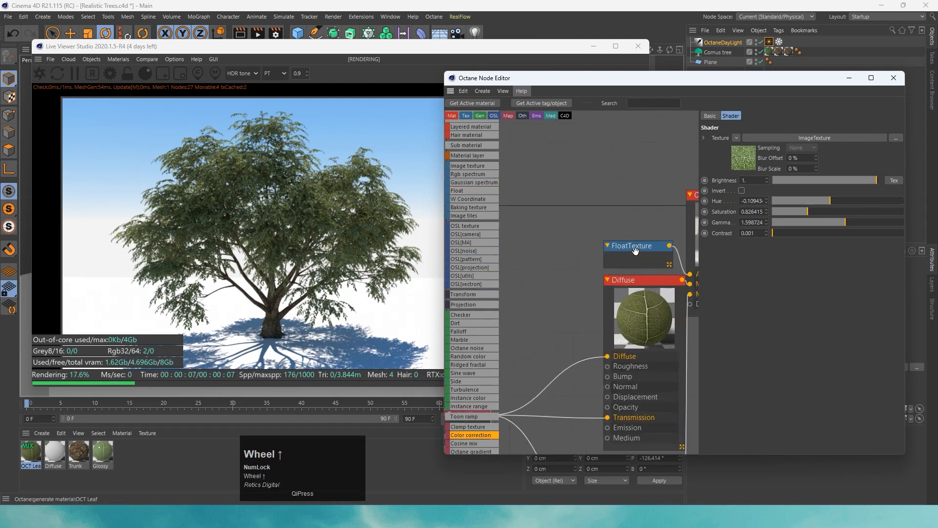
drag(638, 252, 561, 239)
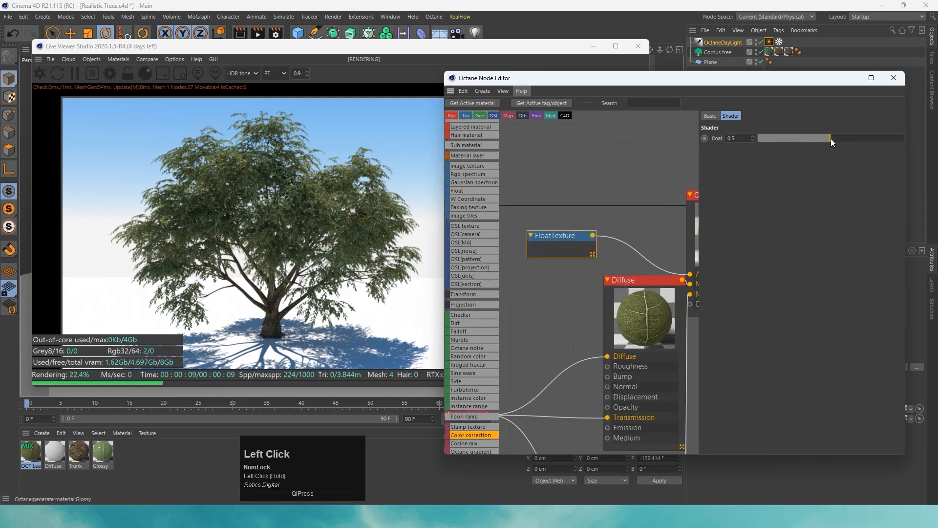
mouse_move(831, 139)
mouse_down()
mouse_move(840, 139)
mouse_move(778, 139)
mouse_move(864, 138)
mouse_move(845, 140)
mouse_up()
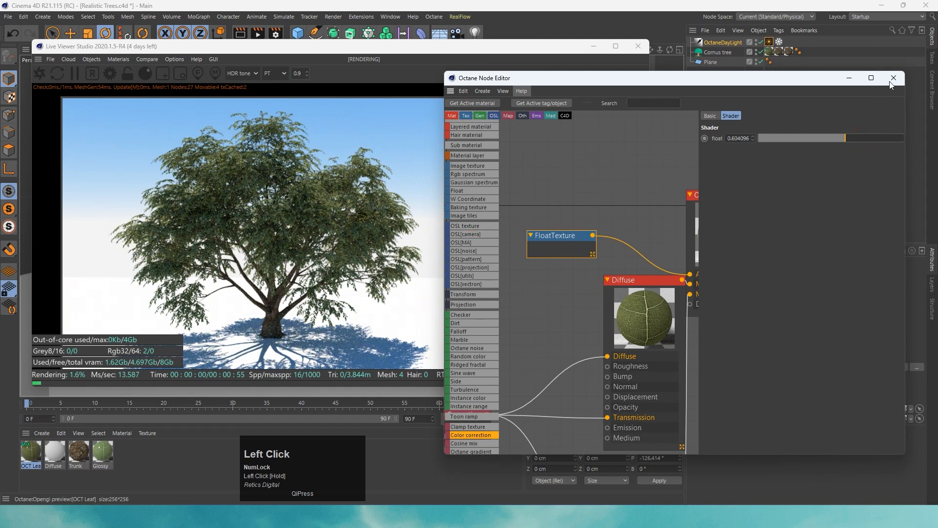
click(893, 78)
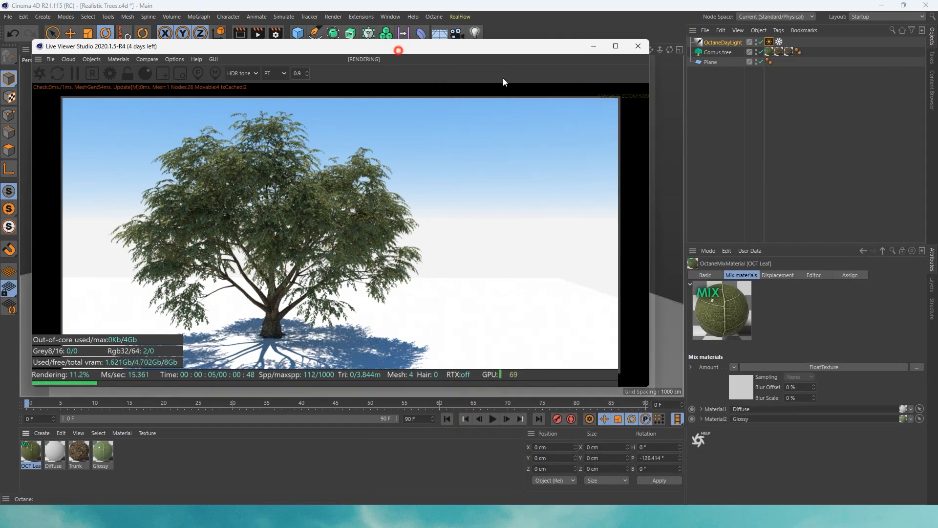
Step: Rotate the OctaneDayLight to about H -81.979°, P -169.288°, B -52.833°, repositioning and resizing the Live Viewer around it
drag(376, 46, 503, 76)
drag(778, 307, 723, 307)
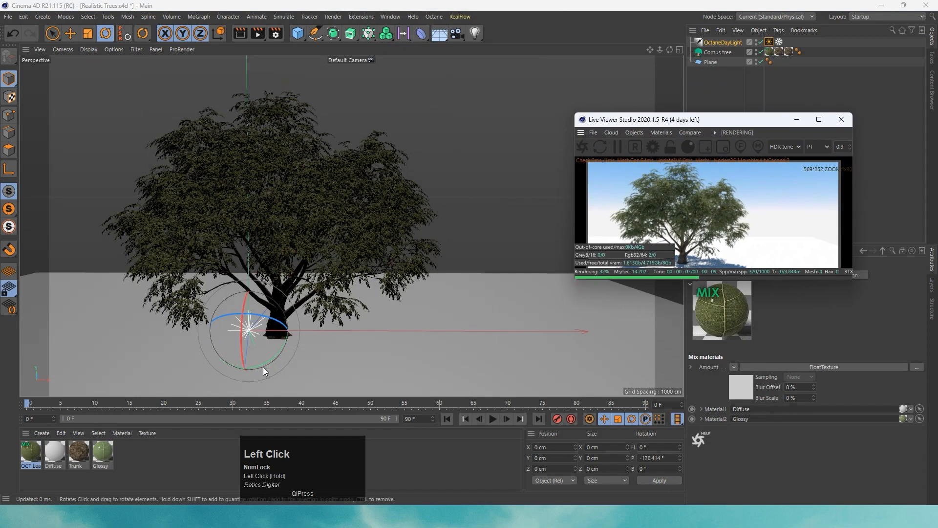
drag(268, 362, 201, 367)
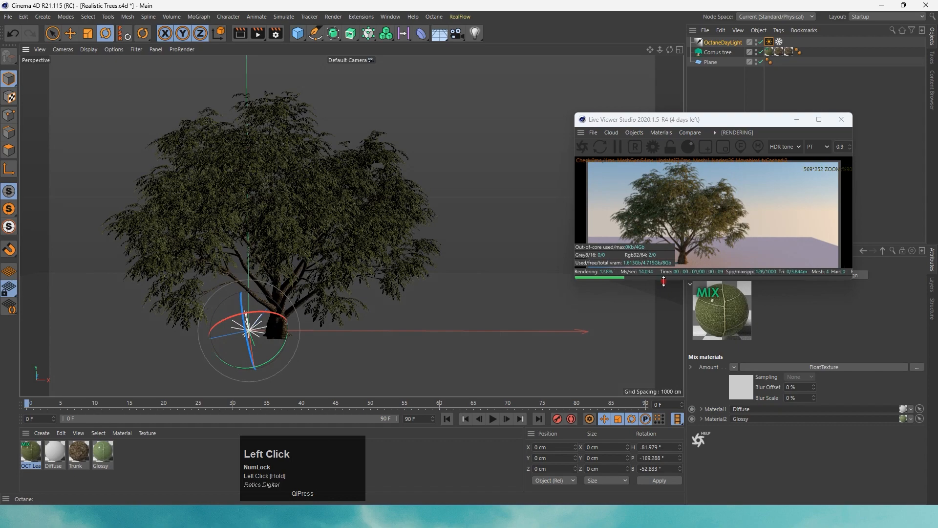
drag(662, 280, 660, 391)
drag(574, 292, 389, 293)
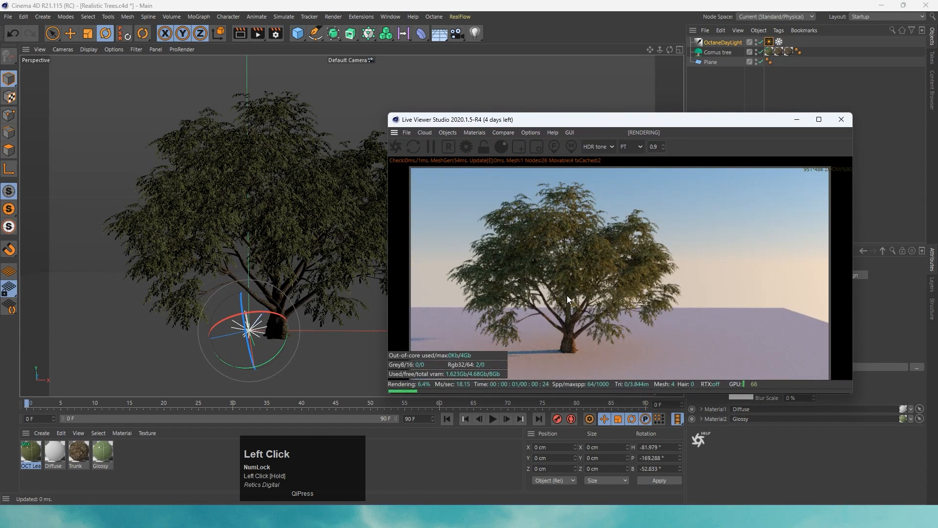